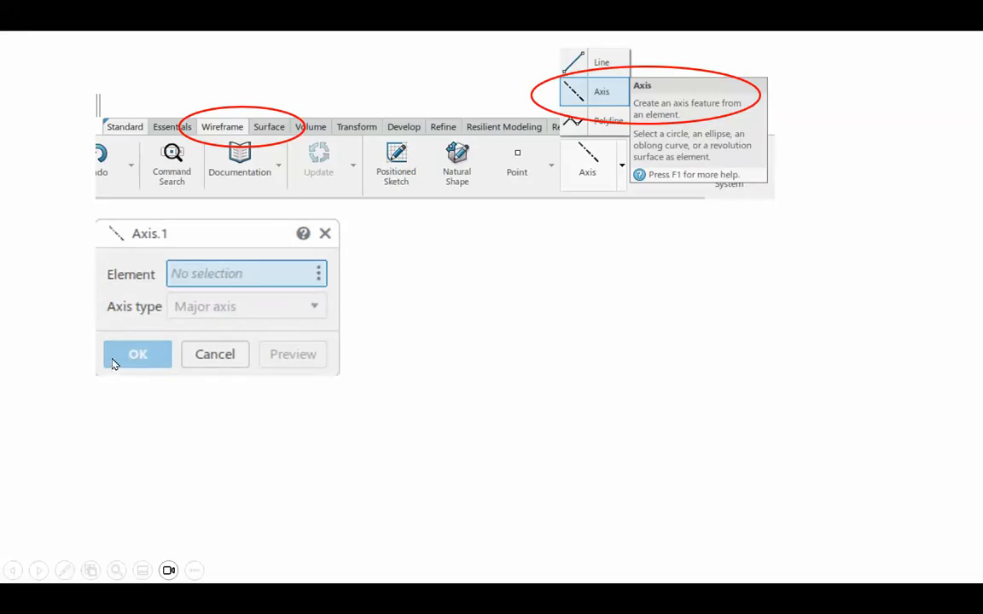
{"action": "left_click", "coordinate": [65, 370]}
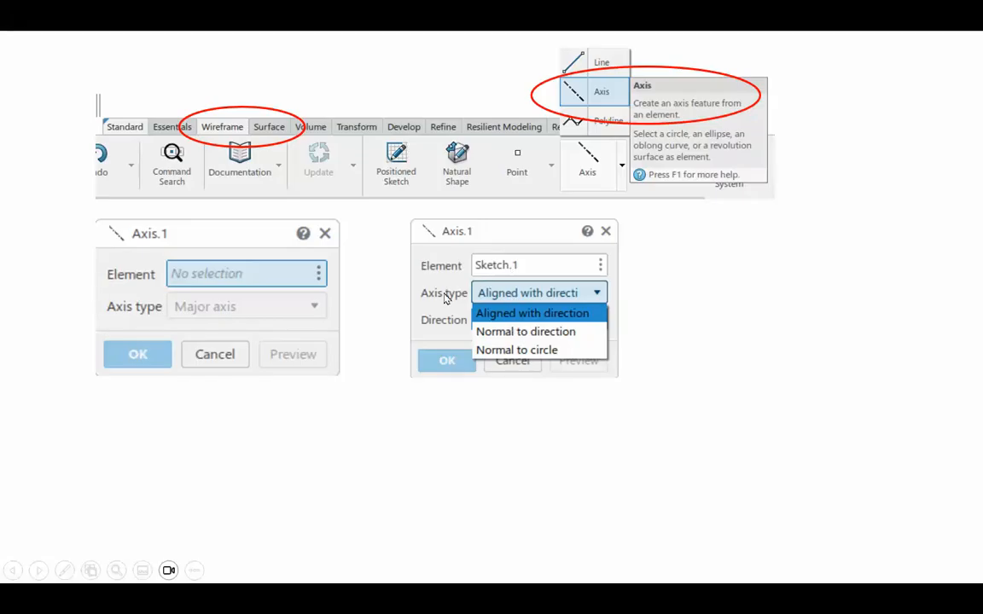
{"action": "left_click", "coordinate": [769, 305]}
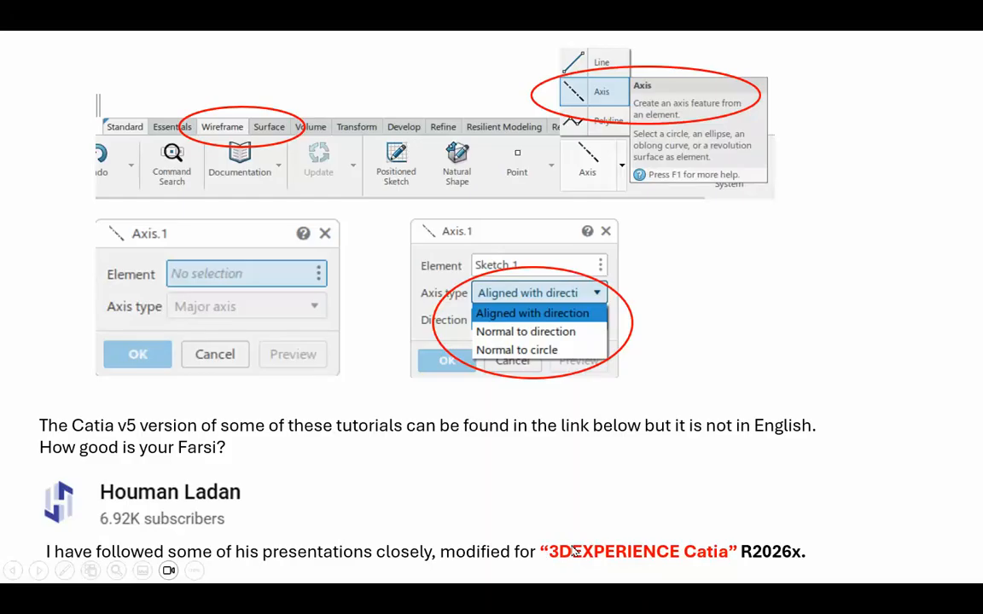
{"action": "left_click", "coordinate": [874, 482]}
{"action": "left_click", "coordinate": [871, 480]}
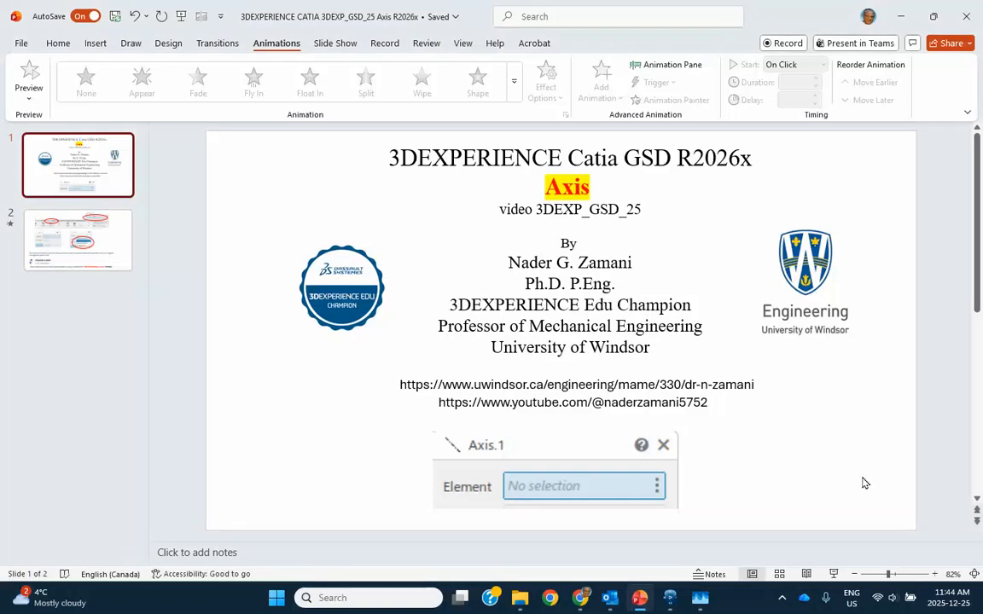
- Switch to 3DEXPERIENCE and sketch a circle away from the origin on the xy plane
{"action": "left_click", "coordinate": [673, 597]}
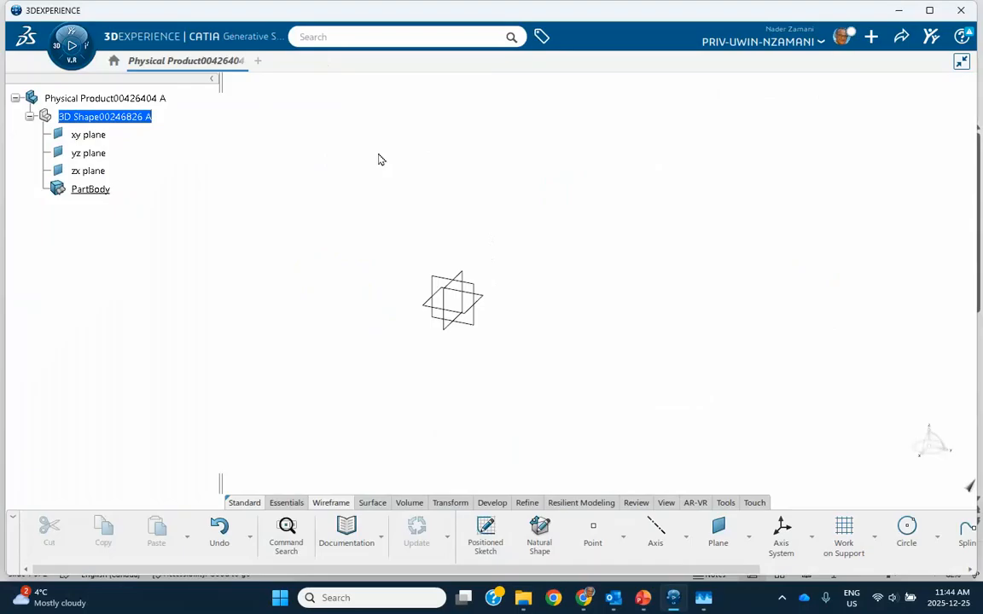
{"action": "left_click", "coordinate": [485, 298]}
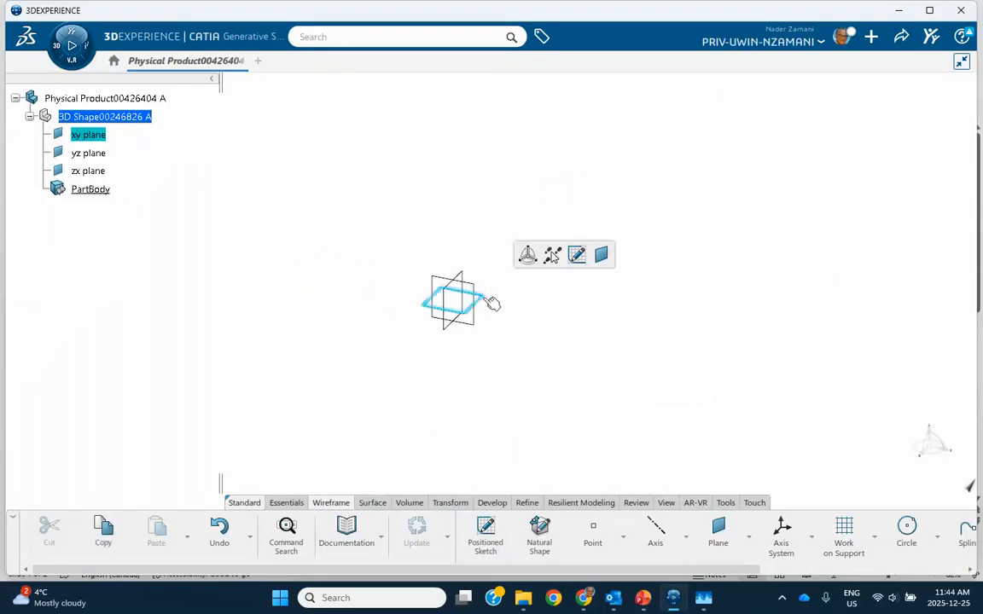
{"action": "left_click", "coordinate": [576, 256]}
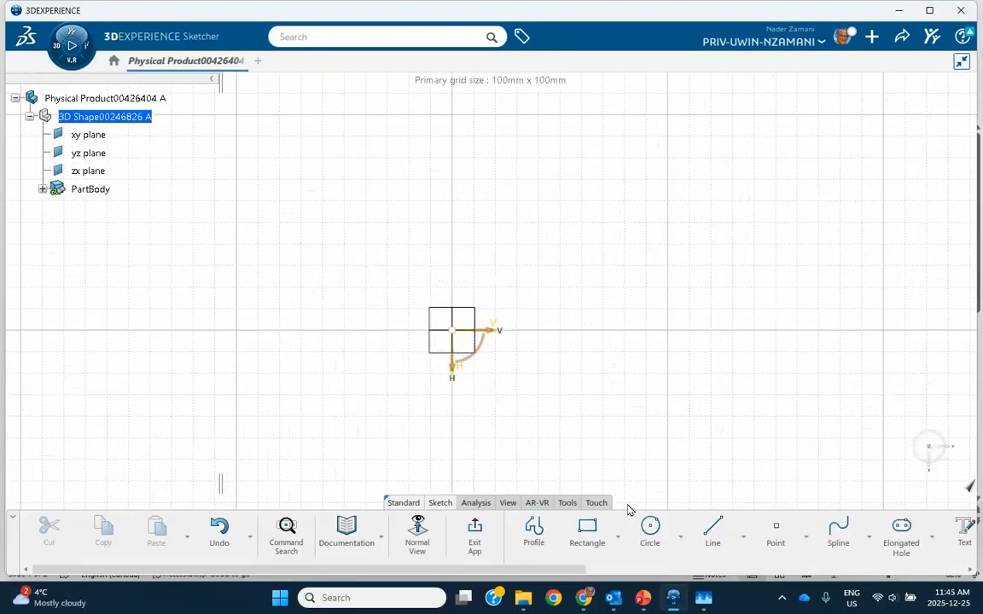
{"action": "left_click", "coordinate": [650, 526]}
{"action": "left_click", "coordinate": [283, 273]}
{"action": "left_click", "coordinate": [323, 342]}
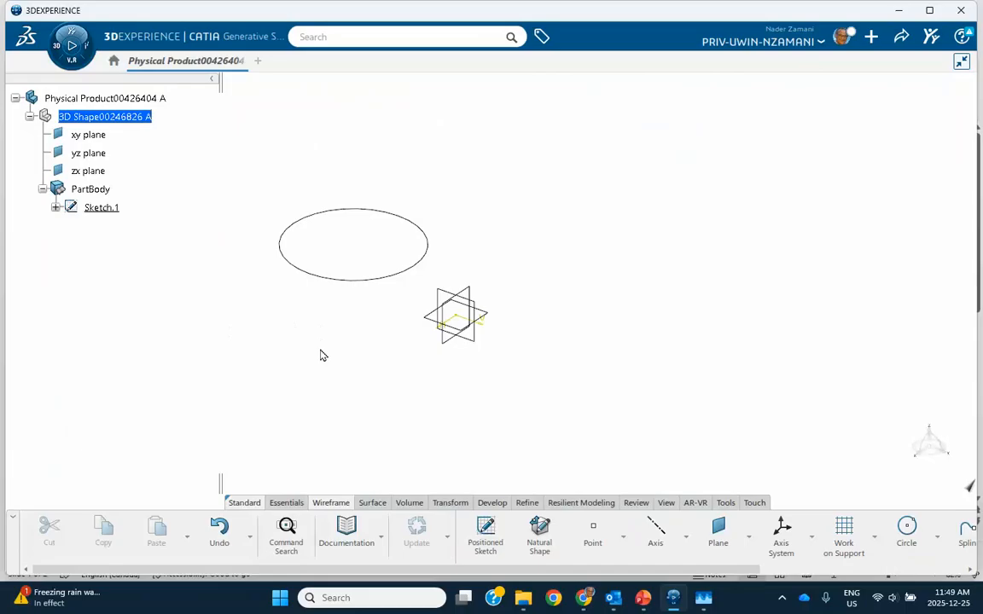
- Set up an axis on the circle sketch with type Aligned with direction and the X axis as direction
{"action": "left_click", "coordinate": [656, 531]}
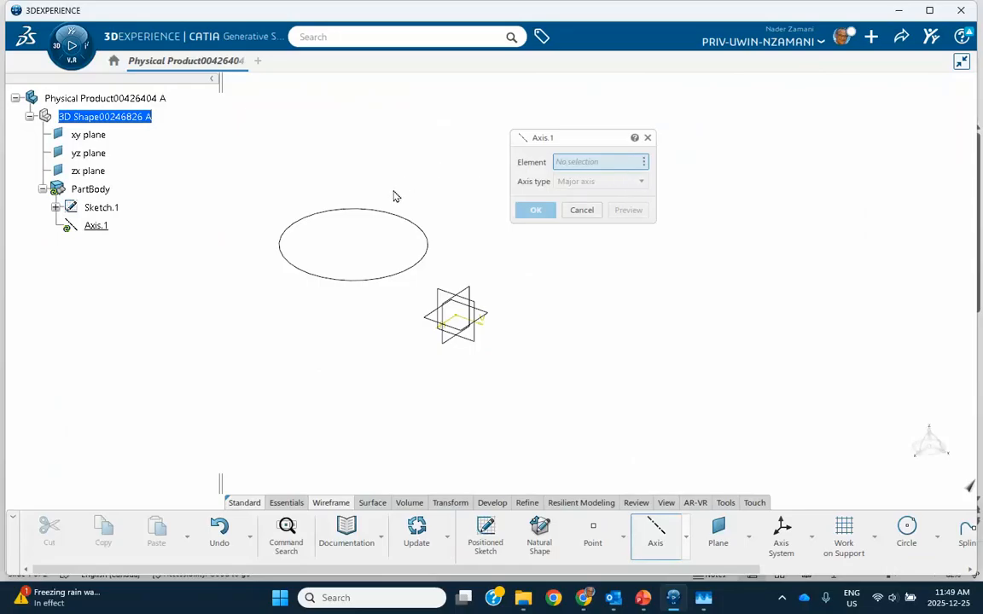
{"action": "left_click", "coordinate": [401, 217]}
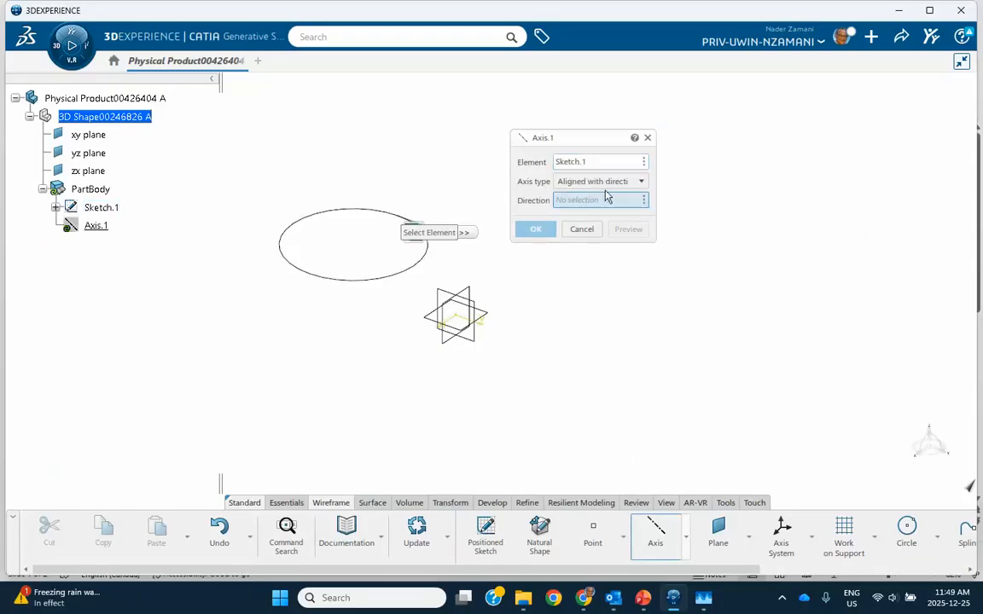
{"action": "left_click", "coordinate": [640, 182]}
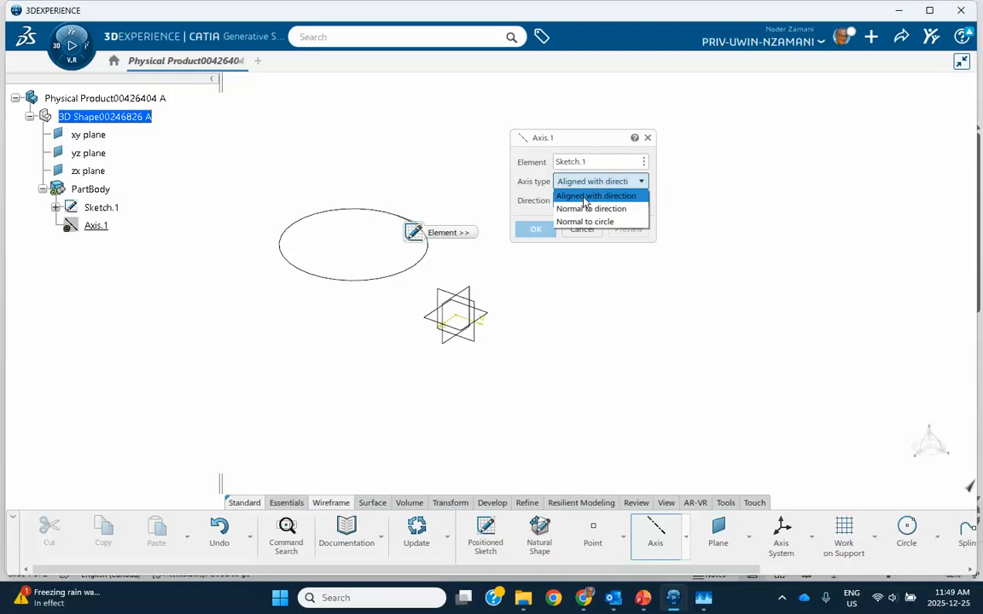
{"action": "left_click", "coordinate": [584, 197]}
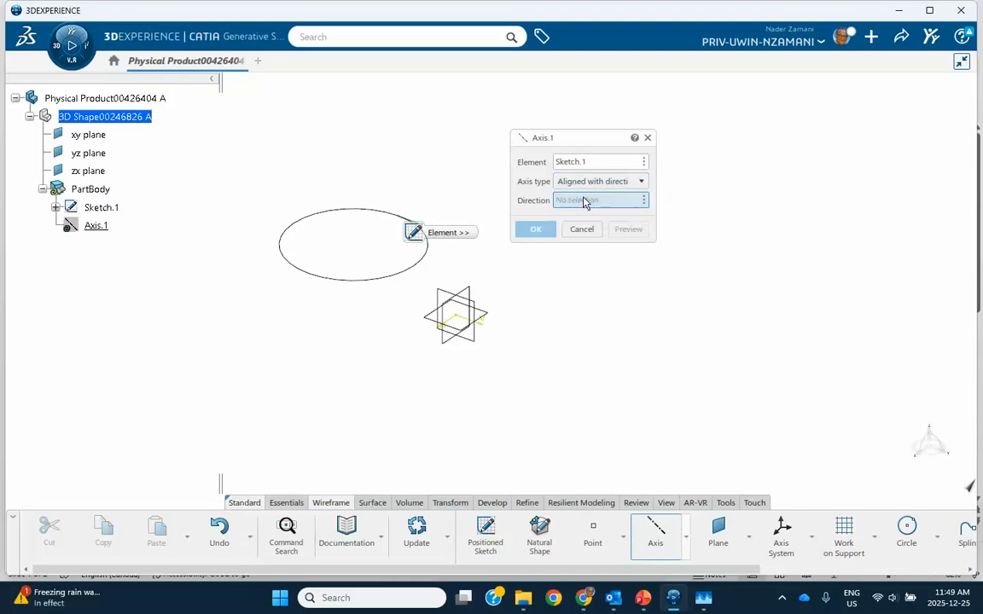
{"action": "left_click", "coordinate": [644, 200]}
{"action": "left_click", "coordinate": [672, 248]}
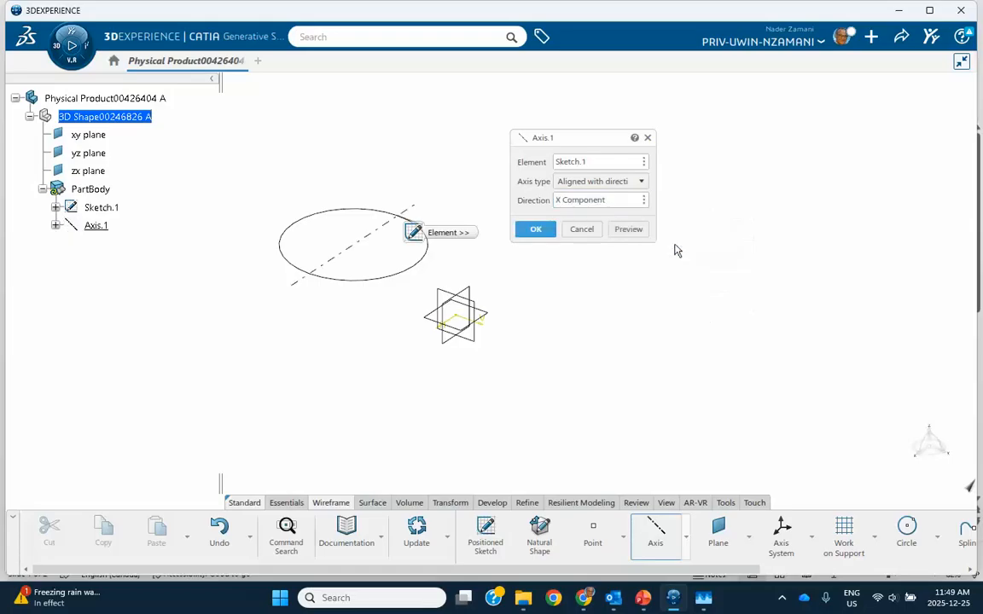
- Switch the circle axis direction to the Y axis, and try the Z axis as well
{"action": "left_click", "coordinate": [644, 202]}
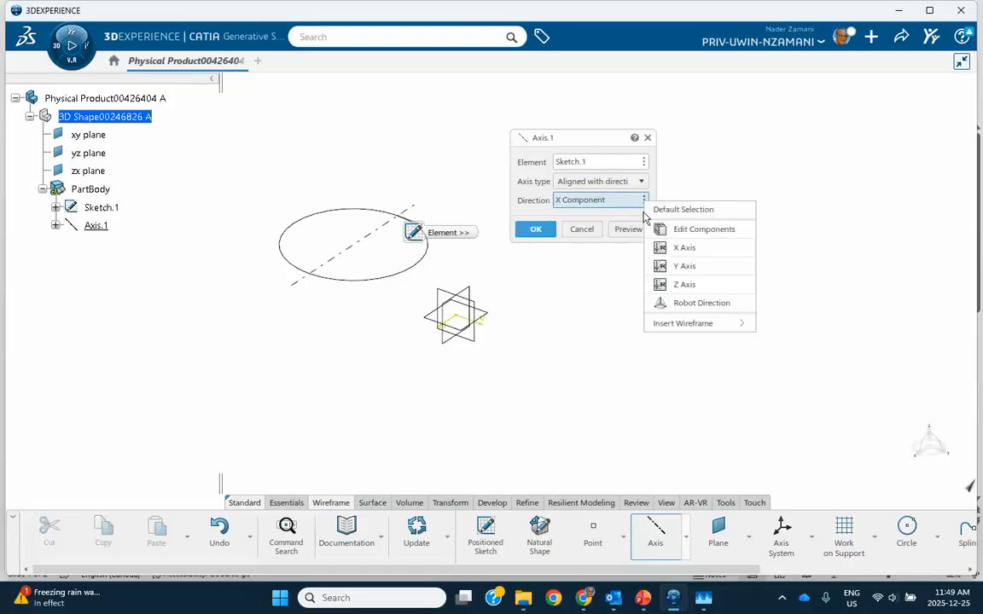
{"action": "left_click", "coordinate": [667, 266]}
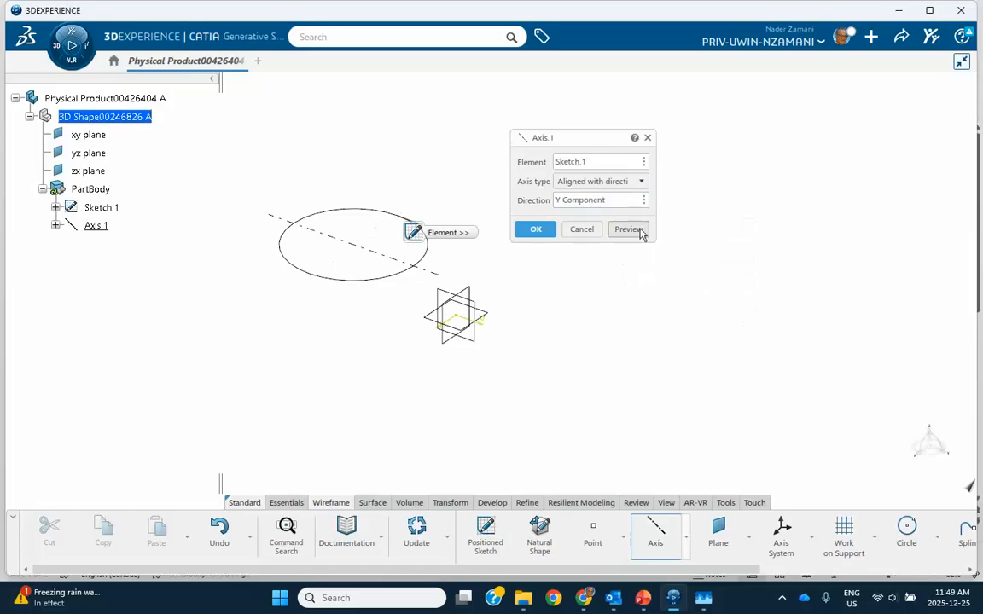
{"action": "left_click", "coordinate": [644, 202]}
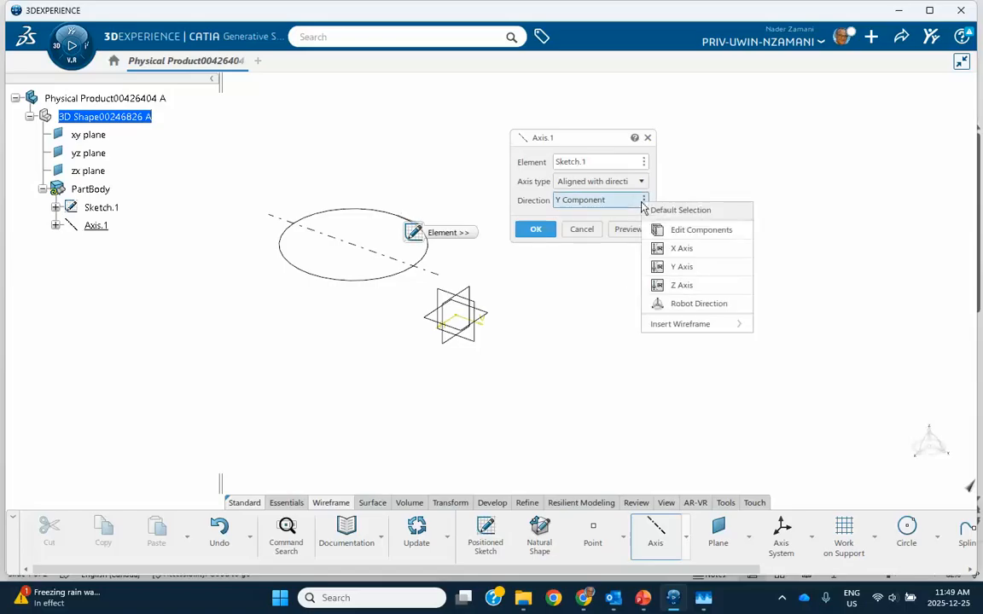
{"action": "left_click", "coordinate": [670, 287]}
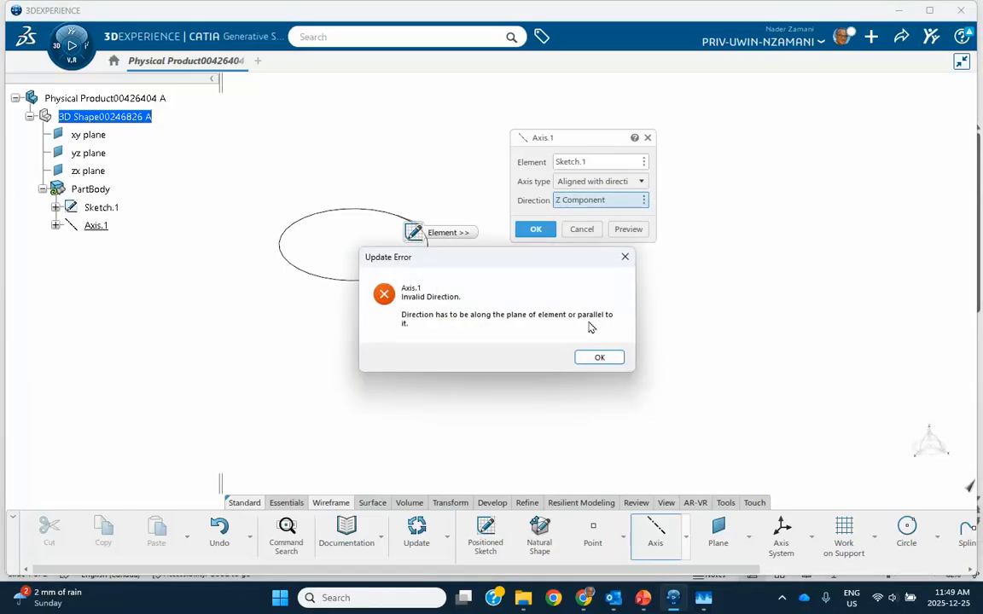
{"action": "left_click", "coordinate": [595, 357]}
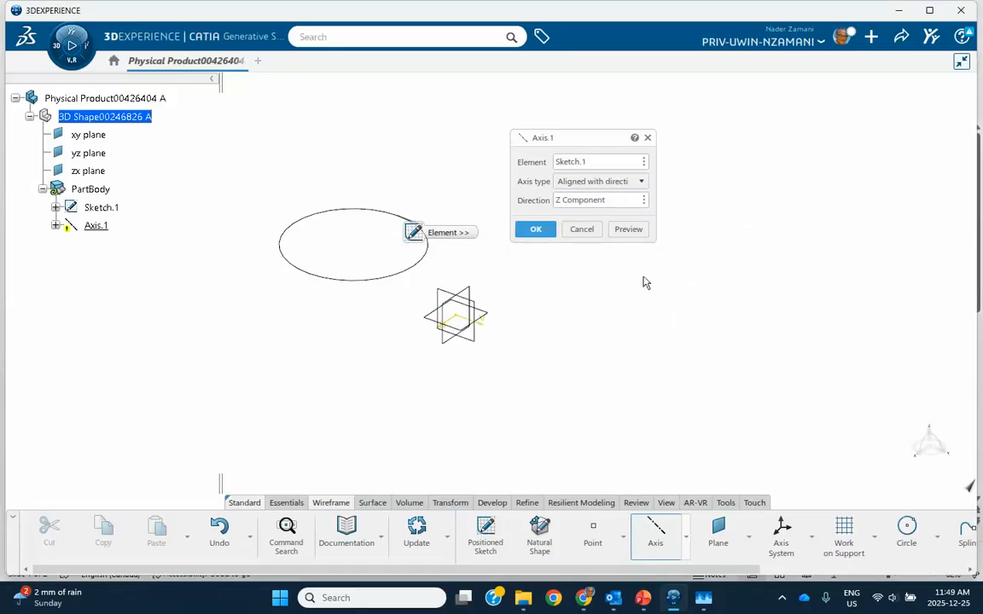
- Change the axis type to Normal to circle, and cancel the axis definition
{"action": "left_click", "coordinate": [643, 182]}
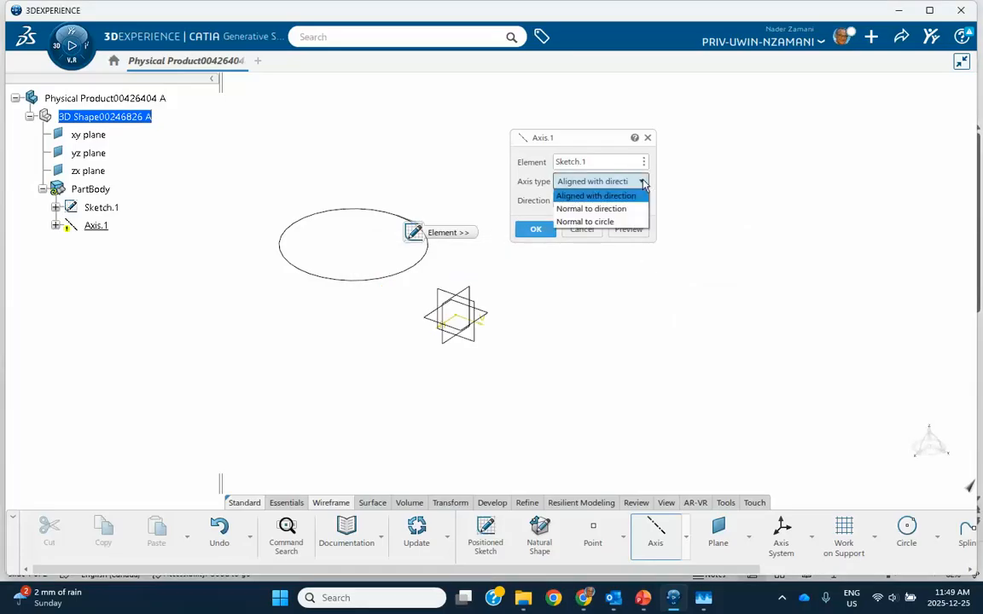
{"action": "left_click", "coordinate": [611, 222]}
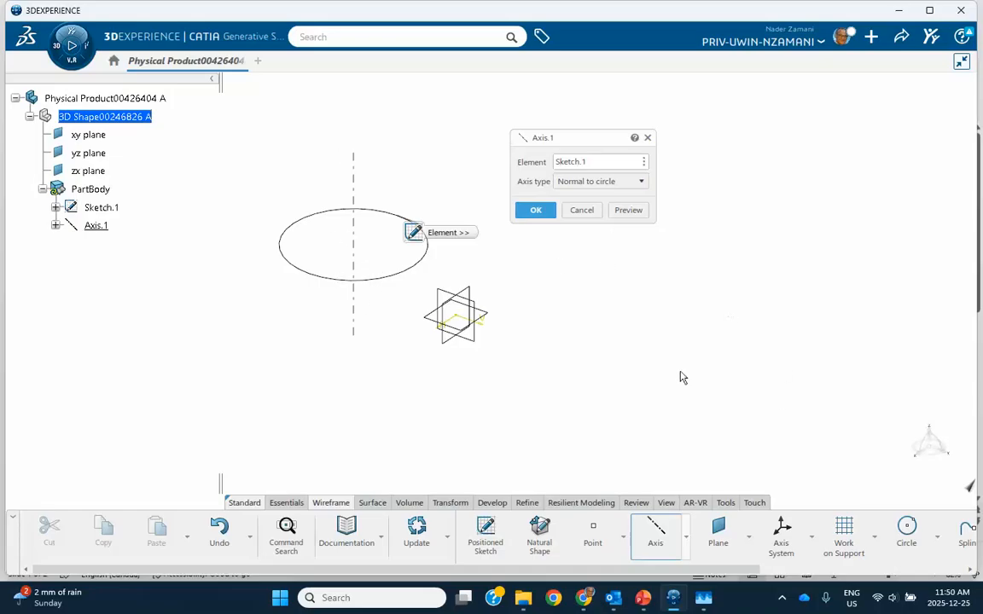
{"action": "left_click", "coordinate": [583, 211]}
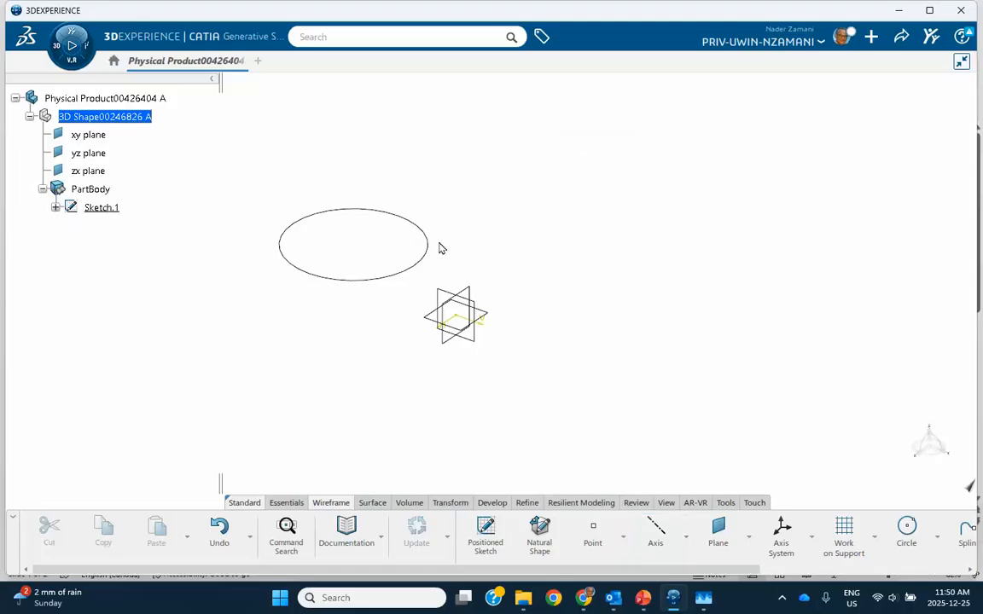
- Sketch an oblique line on the xy plane, on the opposite side of the origin from the circle
{"action": "left_click", "coordinate": [494, 320]}
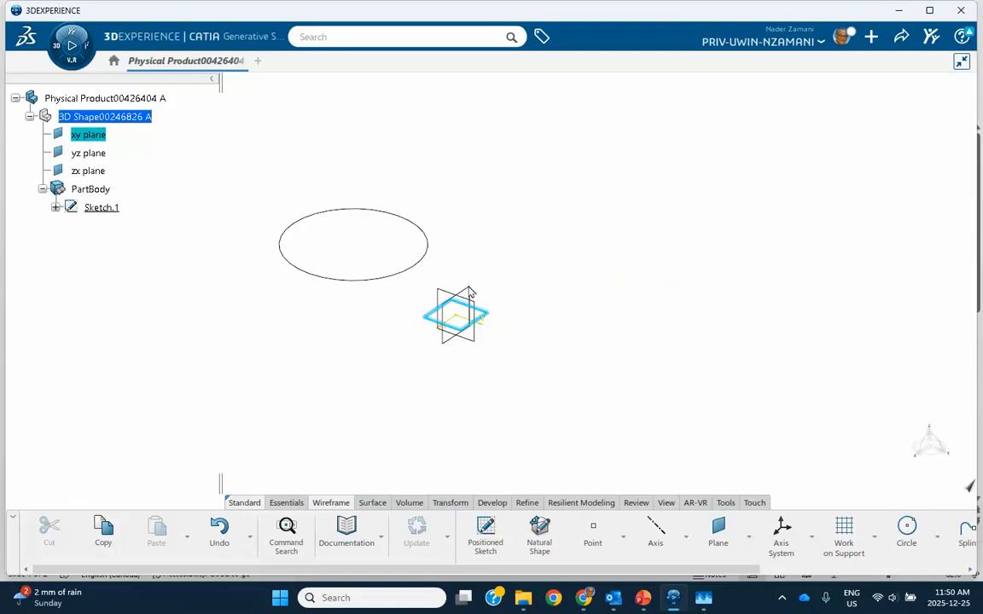
{"action": "left_click", "coordinate": [484, 533]}
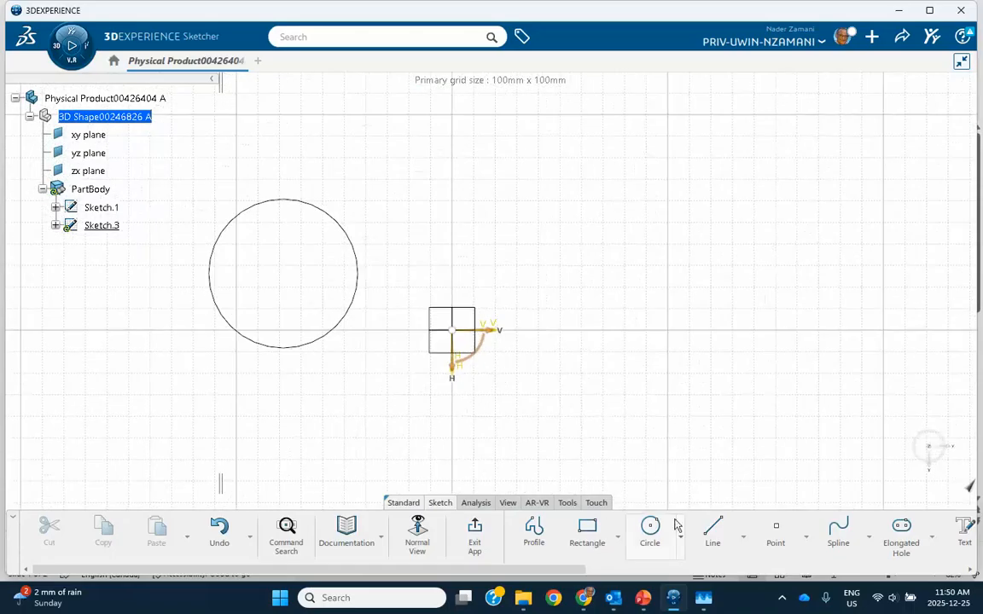
{"action": "left_click", "coordinate": [712, 530]}
{"action": "left_click", "coordinate": [503, 461]}
{"action": "left_click", "coordinate": [745, 231]}
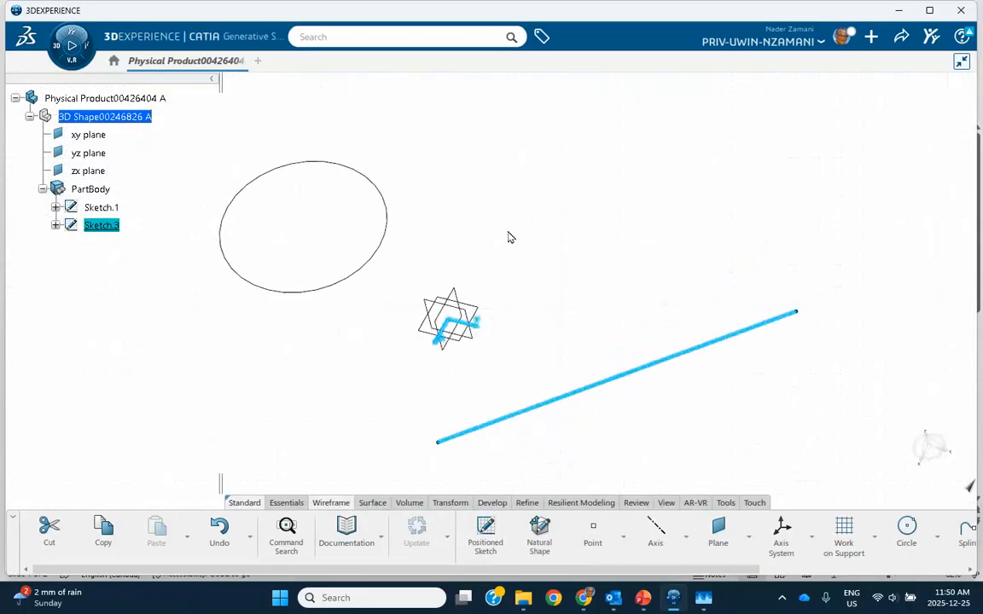
{"action": "left_click", "coordinate": [656, 527]}
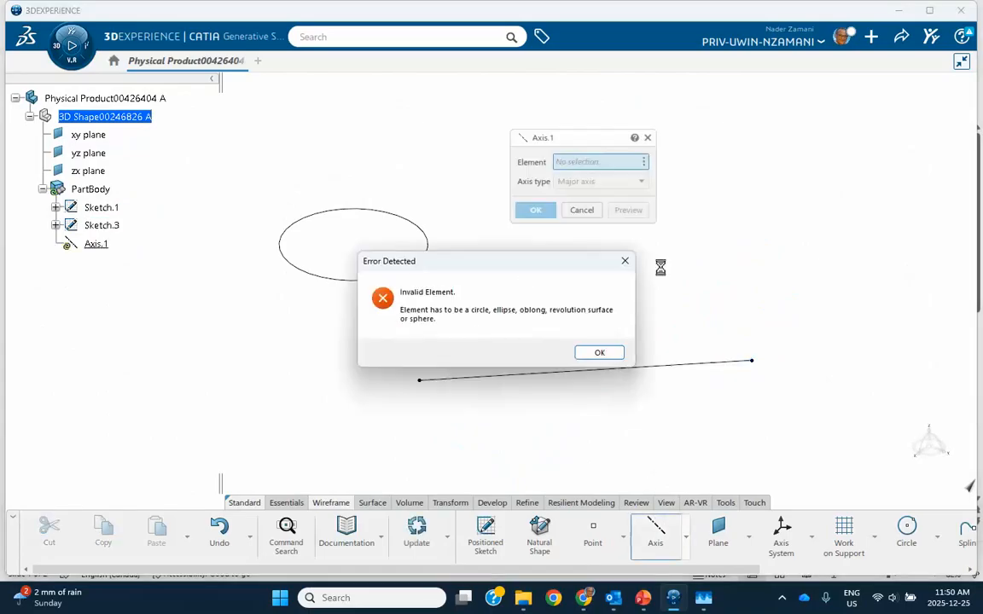
{"action": "left_click", "coordinate": [597, 351]}
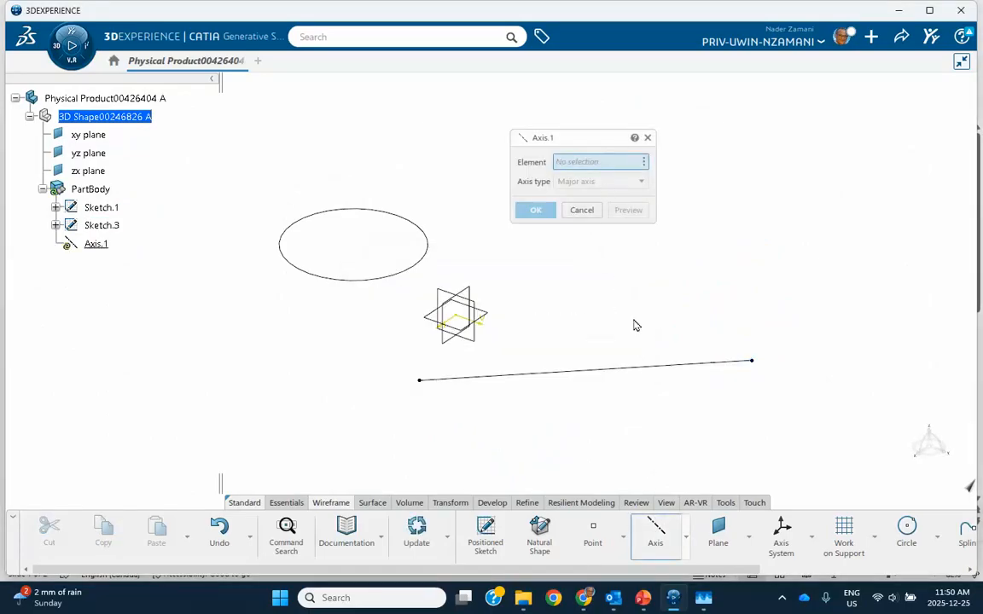
{"action": "left_click", "coordinate": [582, 210]}
- Define an axis on the circle sketch, aligned with the direction of the sketched line
{"action": "left_click", "coordinate": [656, 530]}
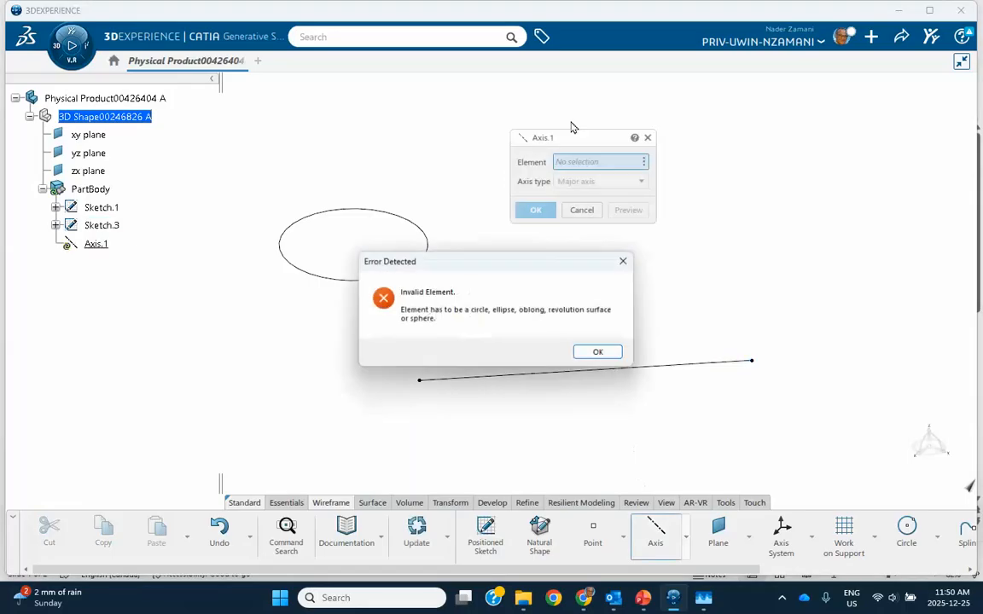
{"action": "left_click", "coordinate": [599, 353]}
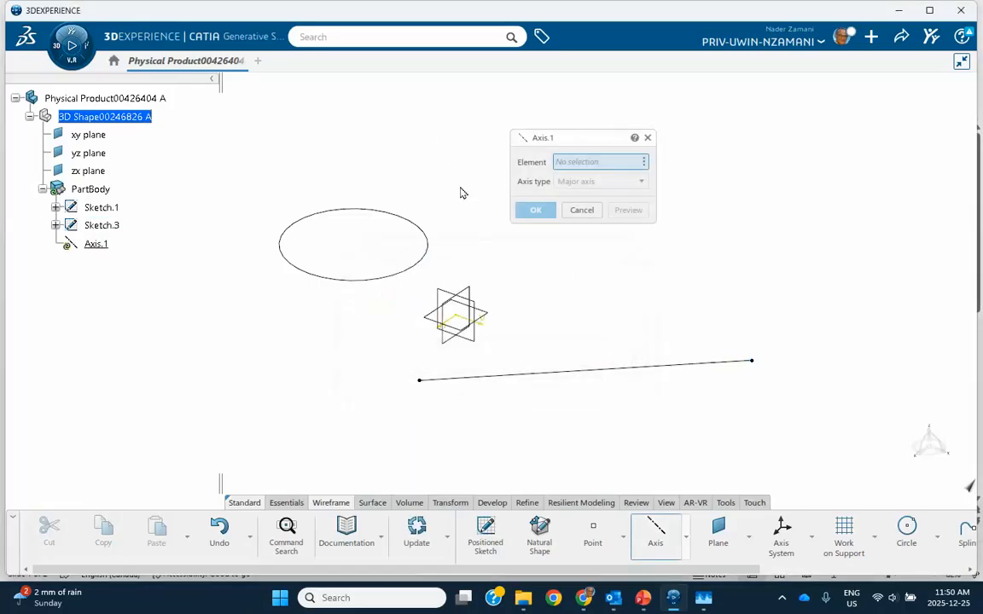
{"action": "left_click", "coordinate": [423, 227]}
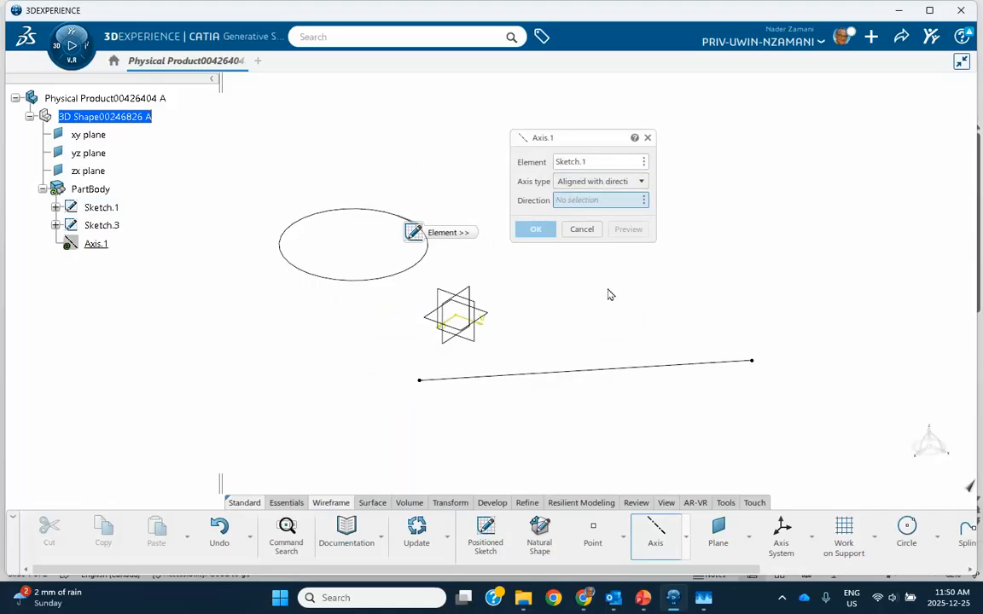
{"action": "left_click", "coordinate": [616, 375]}
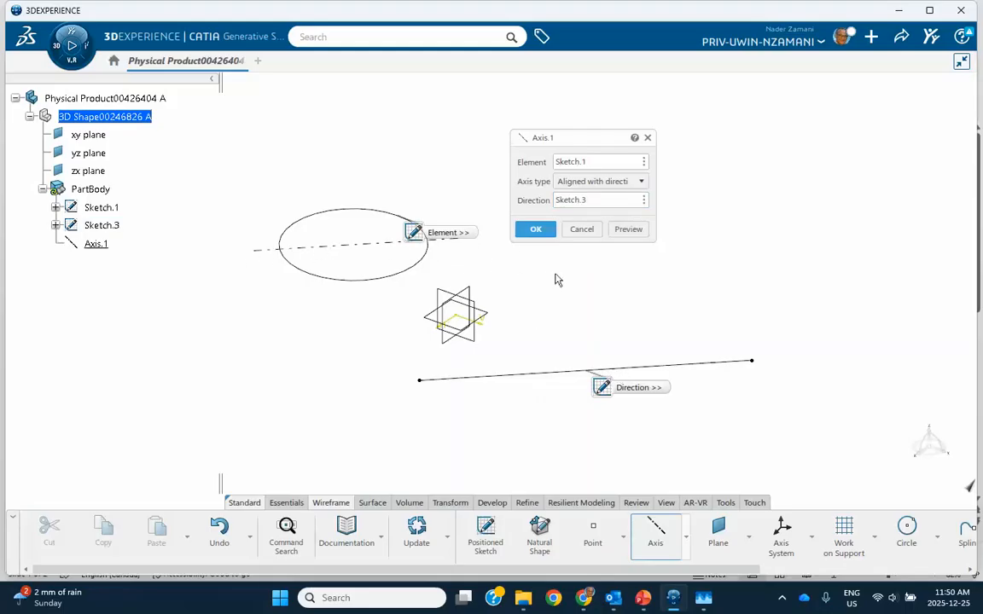
- Set the axis type to Normal to direction and create the axis
{"action": "left_click", "coordinate": [641, 182]}
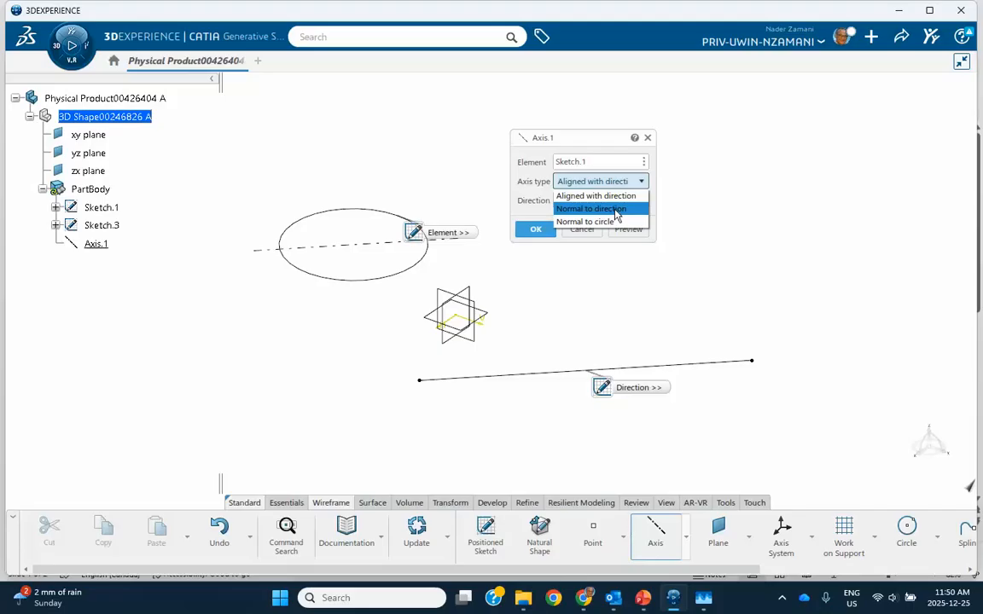
{"action": "left_click", "coordinate": [614, 209]}
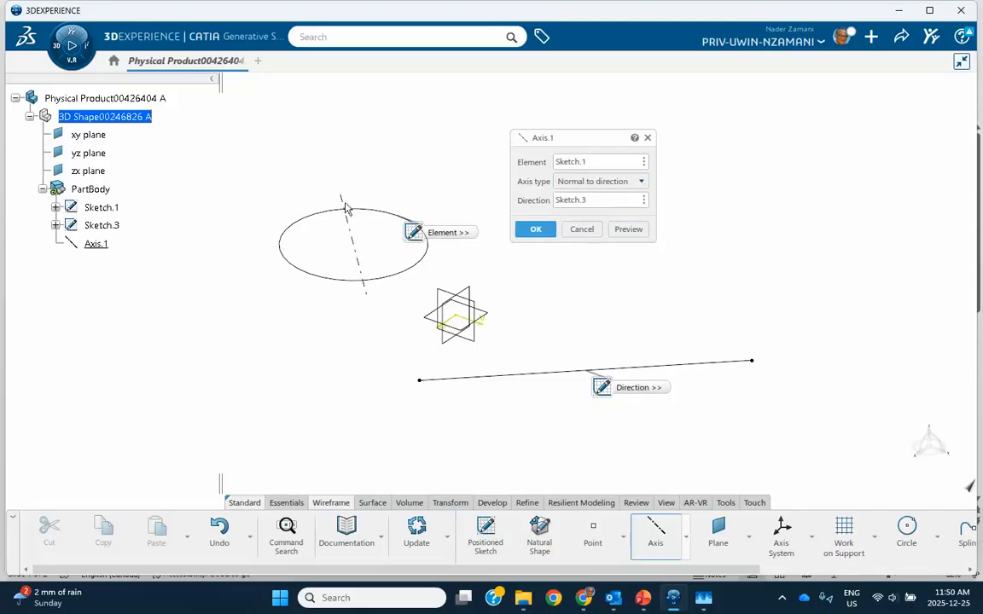
{"action": "left_click", "coordinate": [535, 229]}
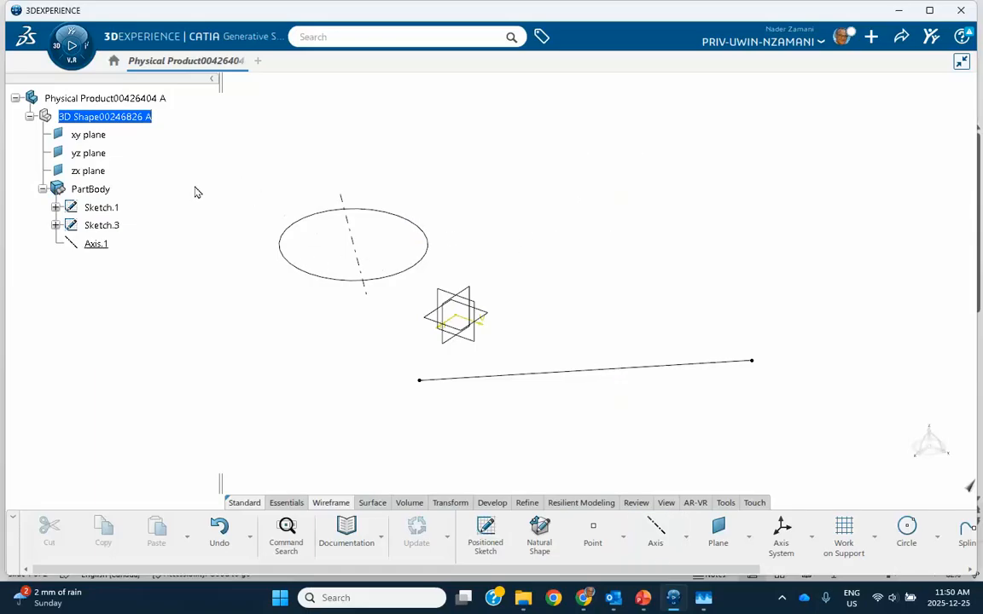
- Delete the circle sketch, the line sketch and the axis from PartBody
{"action": "left_click", "coordinate": [100, 208]}
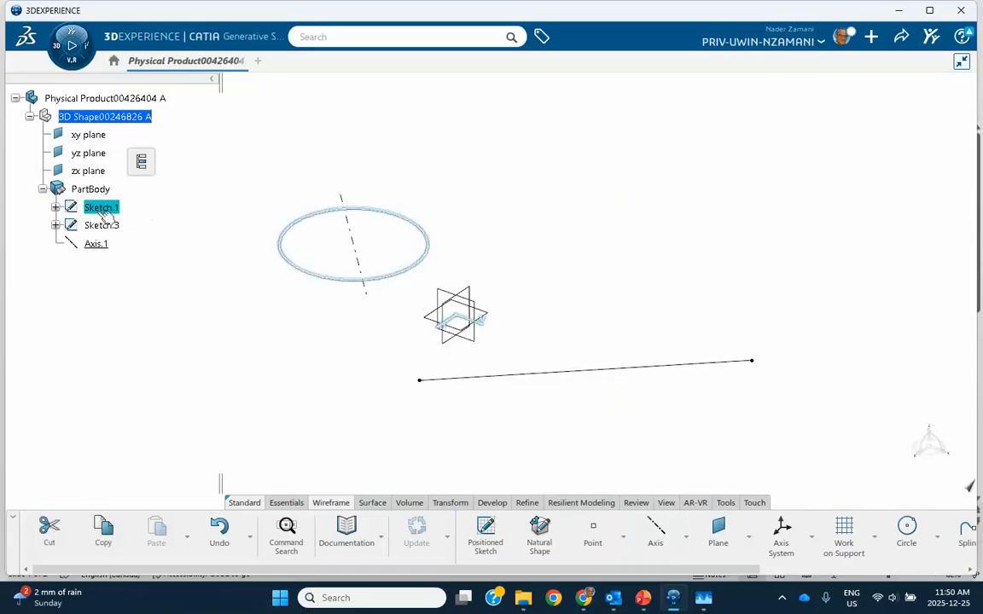
{"action": "left_click", "coordinate": [96, 245], "text": "shift"}
{"action": "right_click", "coordinate": [101, 246]}
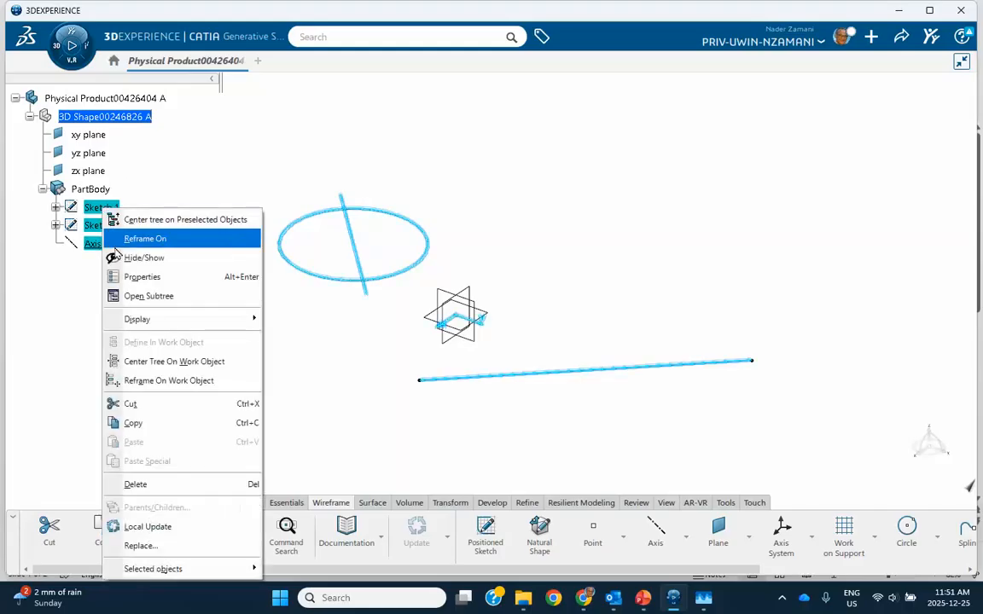
{"action": "left_click", "coordinate": [135, 483]}
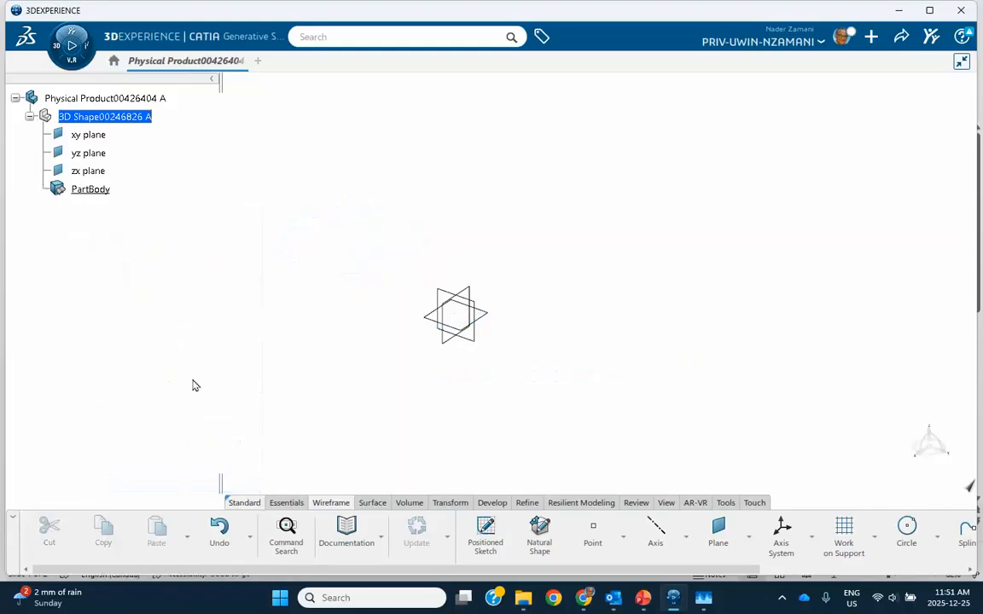
- Sketch an inclined ellipse with a major radius of about 76 mm on the xy plane, on the negative V side of the origin
{"action": "left_click", "coordinate": [490, 318]}
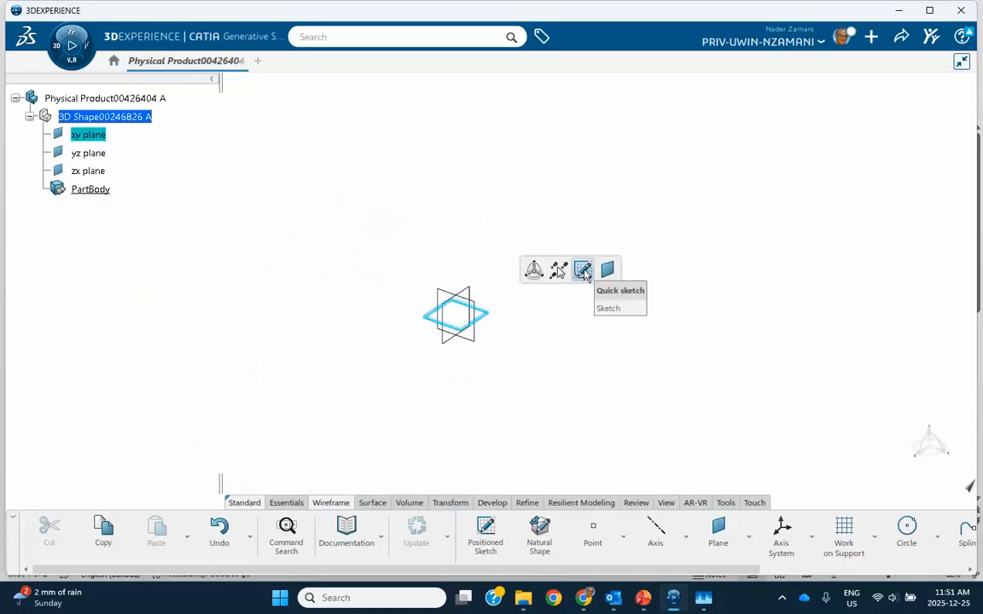
{"action": "left_click", "coordinate": [583, 270]}
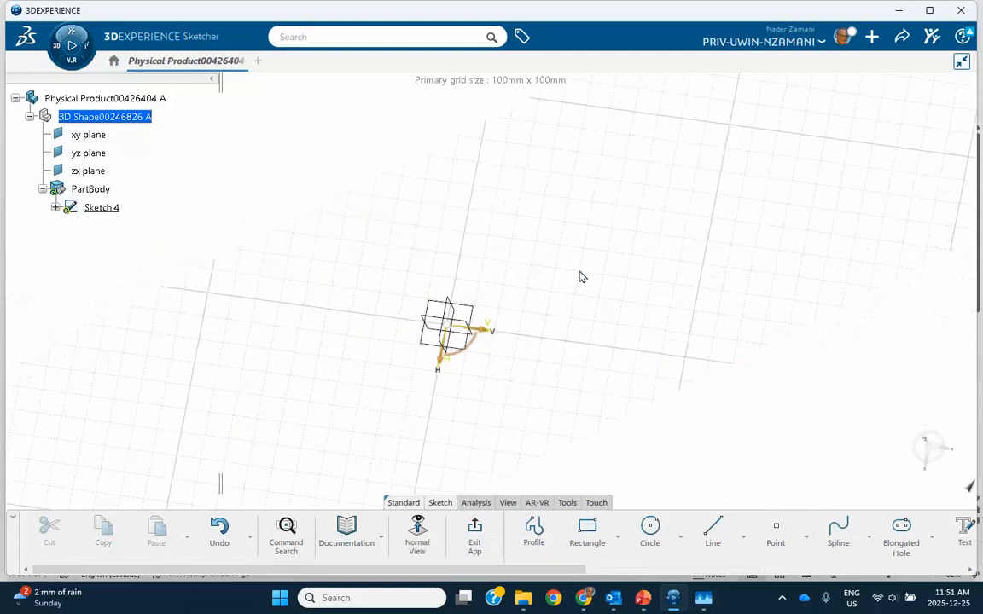
{"action": "left_click", "coordinate": [680, 537]}
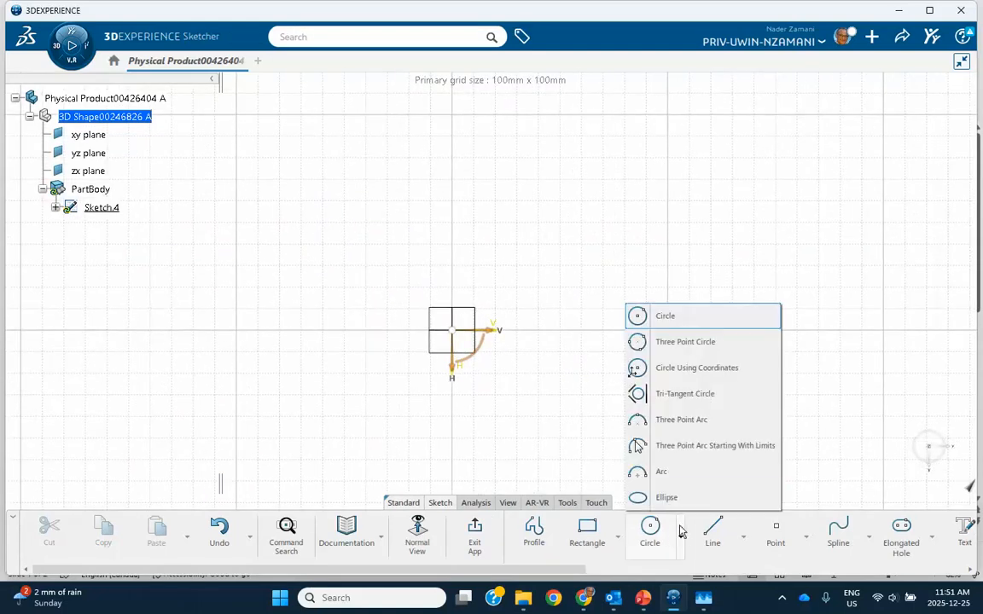
{"action": "left_click", "coordinate": [653, 499]}
{"action": "left_click", "coordinate": [299, 388]}
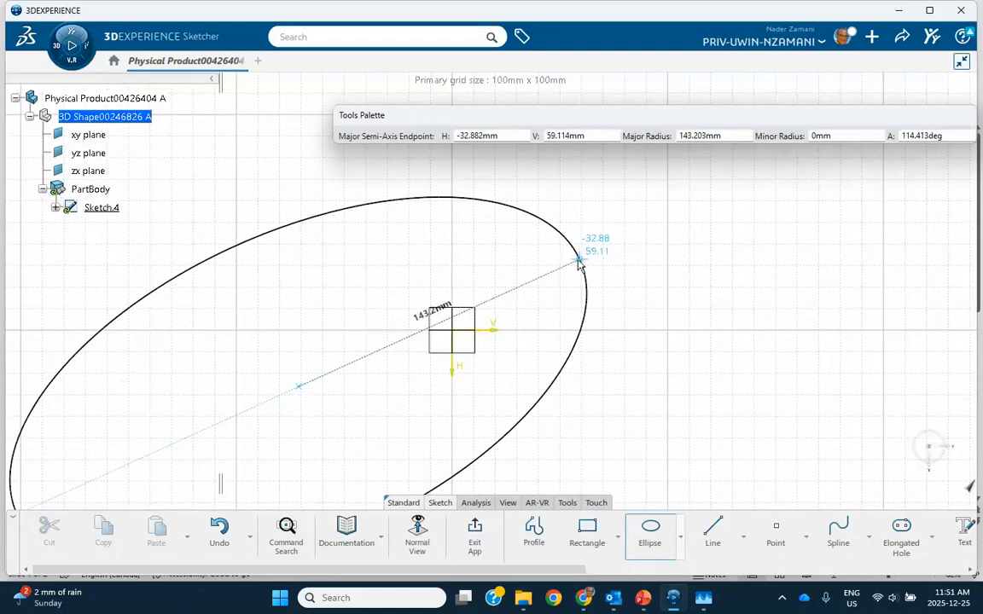
{"action": "left_click", "coordinate": [447, 303]}
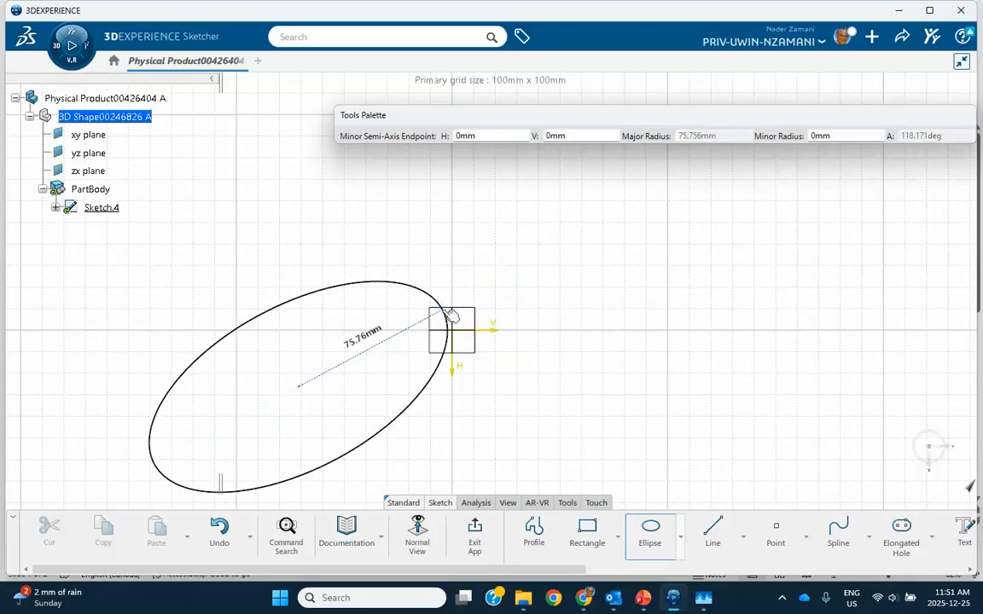
{"action": "left_click", "coordinate": [378, 277]}
{"action": "mouse_move", "coordinate": [547, 362]}
{"action": "middle_mouse_down"}
{"action": "mouse_move", "coordinate": [500, 283]}
{"action": "mouse_move", "coordinate": [482, 347]}
{"action": "mouse_move", "coordinate": [461, 362]}
{"action": "mouse_move", "coordinate": [463, 330]}
{"action": "mouse_move", "coordinate": [509, 247]}
{"action": "mouse_move", "coordinate": [529, 399]}
{"action": "mouse_move", "coordinate": [500, 380]}
{"action": "mouse_move", "coordinate": [504, 368]}
{"action": "middle_mouse_up"}
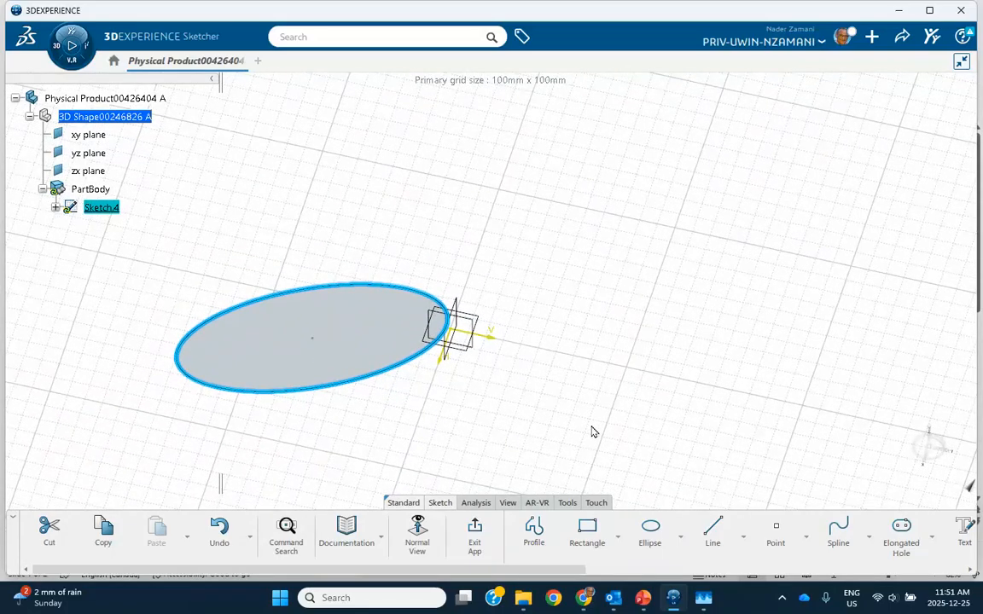
{"action": "left_click", "coordinate": [474, 533]}
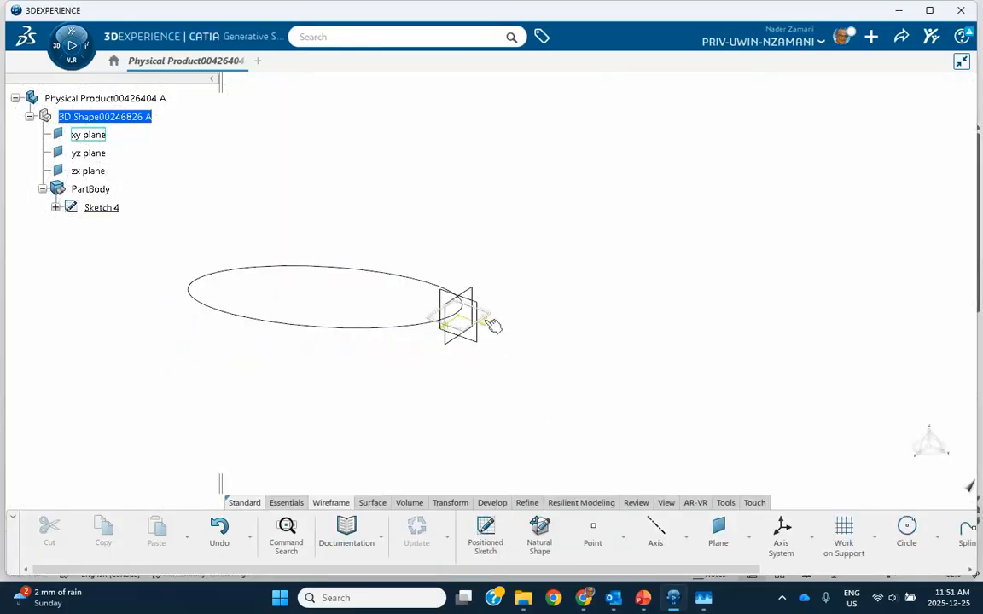
- Sketch an oblique line on the xy plane, on the opposite side of the origin from the ellipse
{"action": "left_click", "coordinate": [497, 322]}
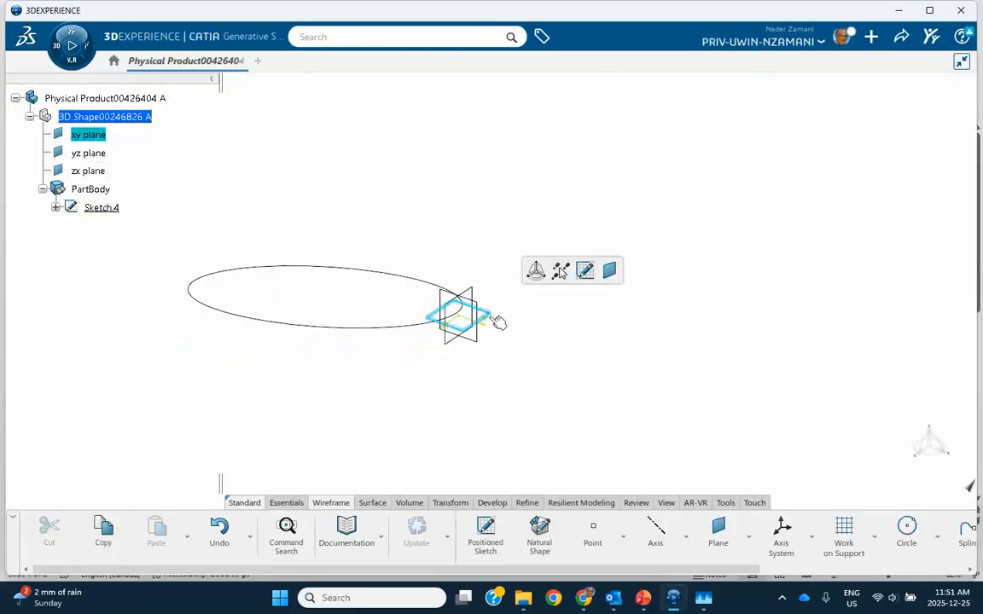
{"action": "left_click", "coordinate": [583, 272]}
{"action": "left_click", "coordinate": [712, 531]}
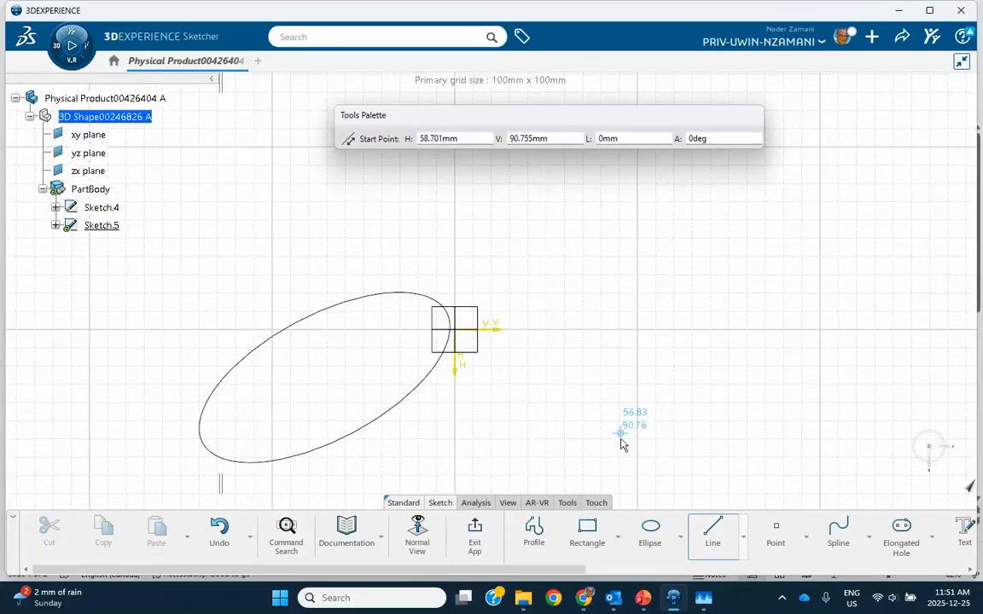
{"action": "left_click", "coordinate": [611, 439]}
{"action": "left_click", "coordinate": [664, 203]}
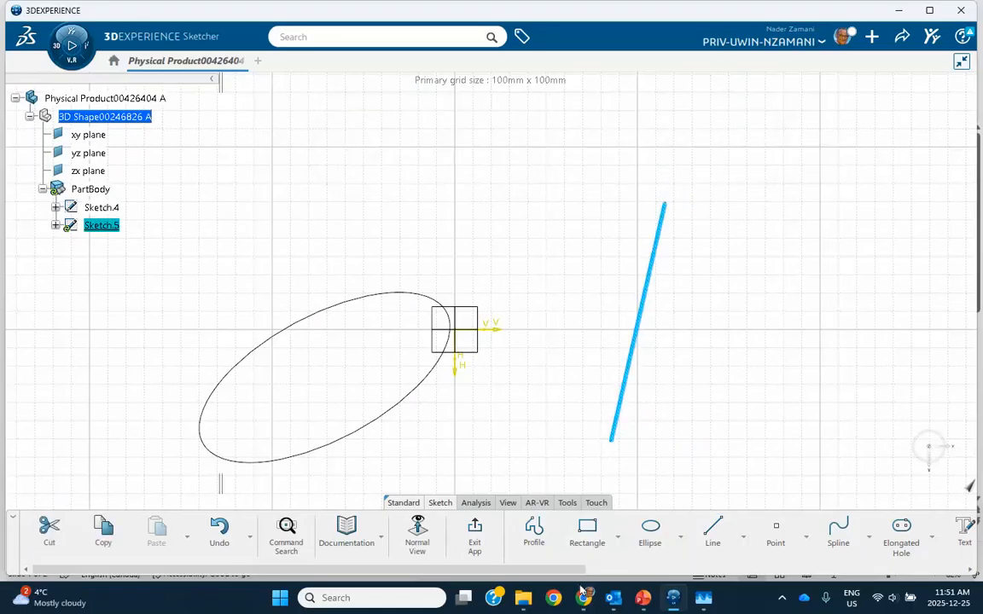
{"action": "left_click", "coordinate": [474, 533]}
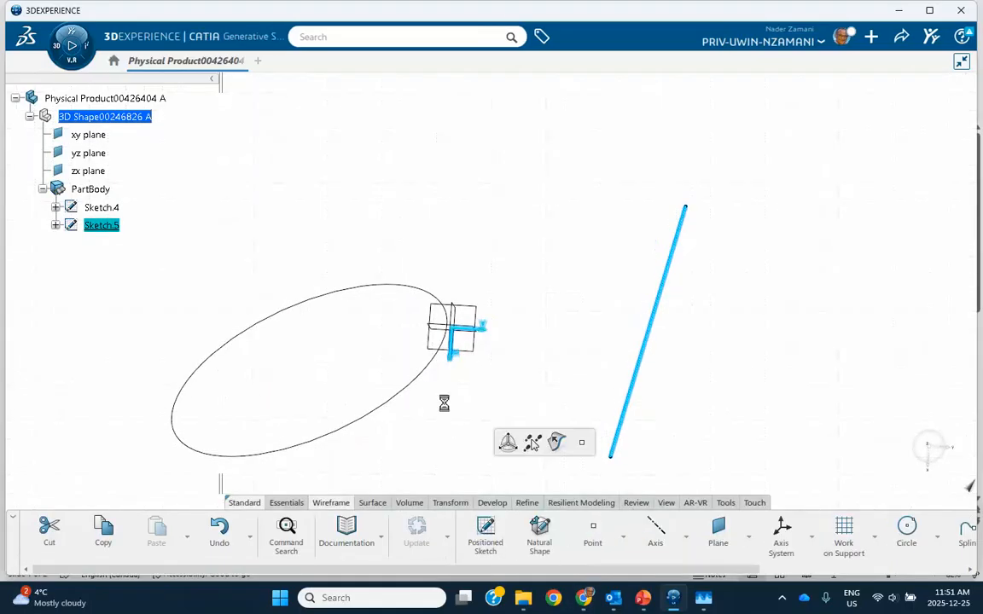
{"action": "left_click", "coordinate": [373, 345]}
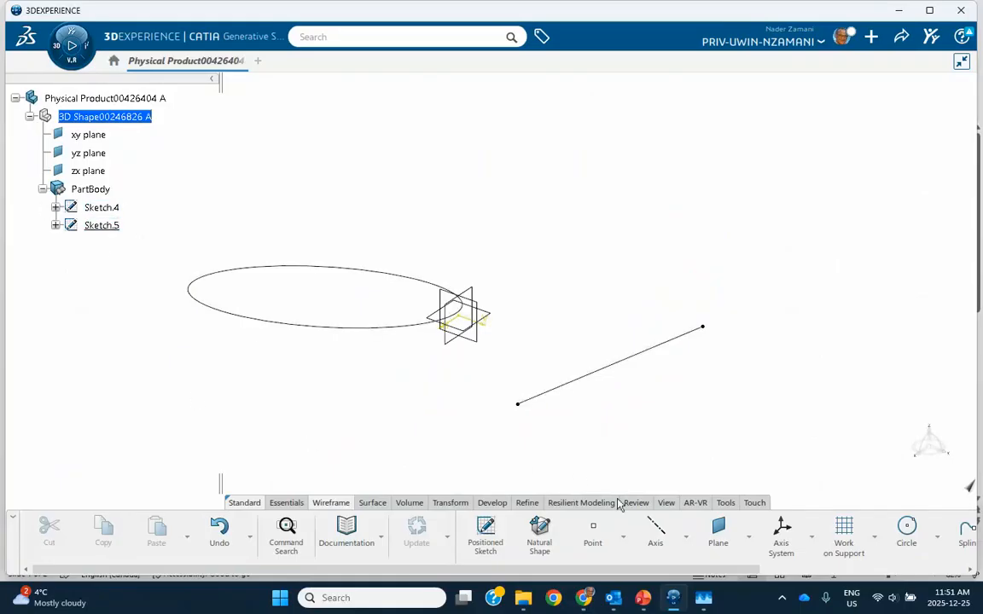
- Define an axis on the ellipse sketch with the axis type Minor axis
{"action": "left_click", "coordinate": [655, 531]}
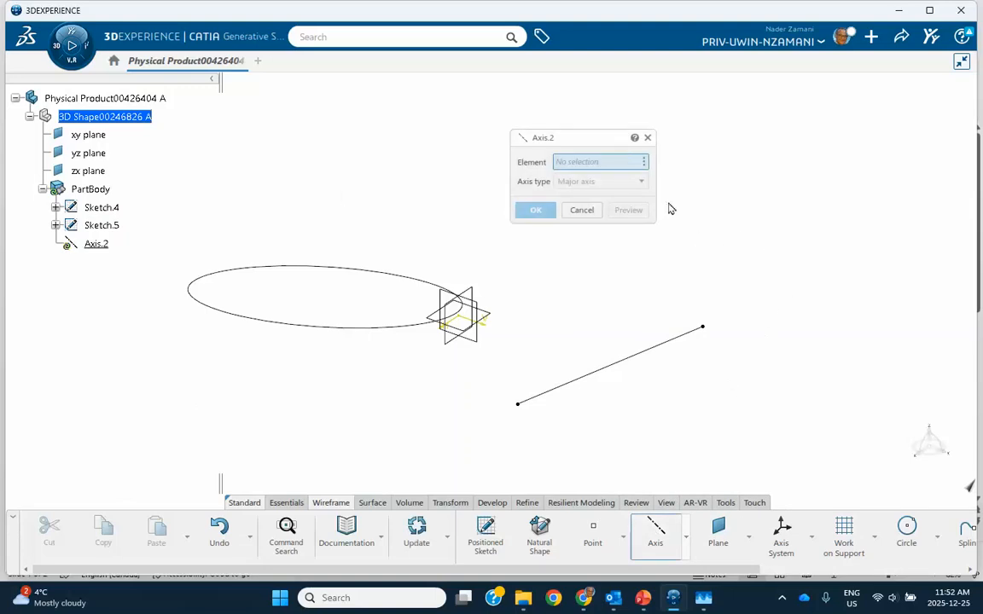
{"action": "left_click", "coordinate": [327, 269]}
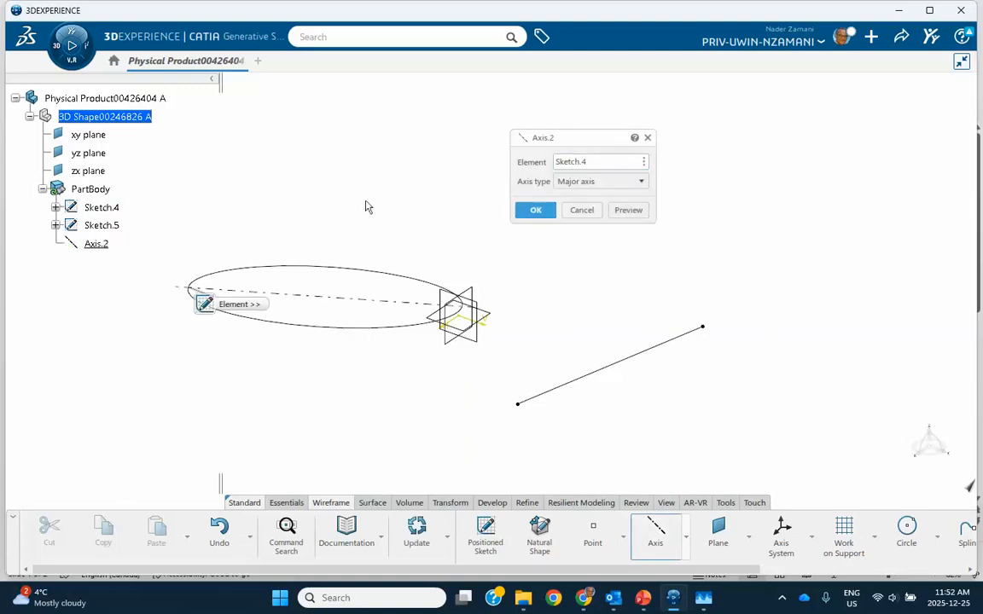
{"action": "left_click", "coordinate": [585, 181]}
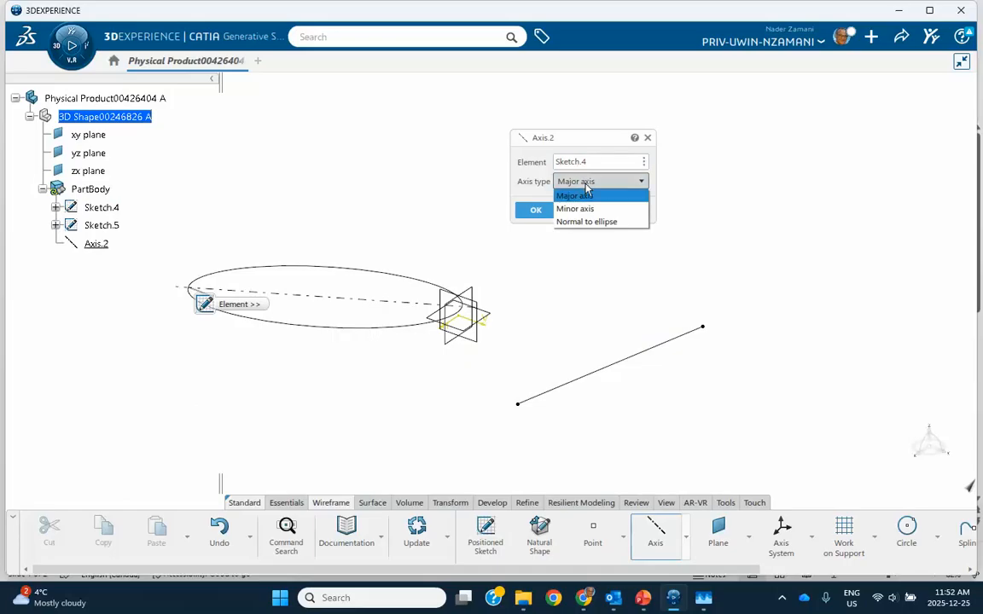
{"action": "left_click", "coordinate": [556, 209]}
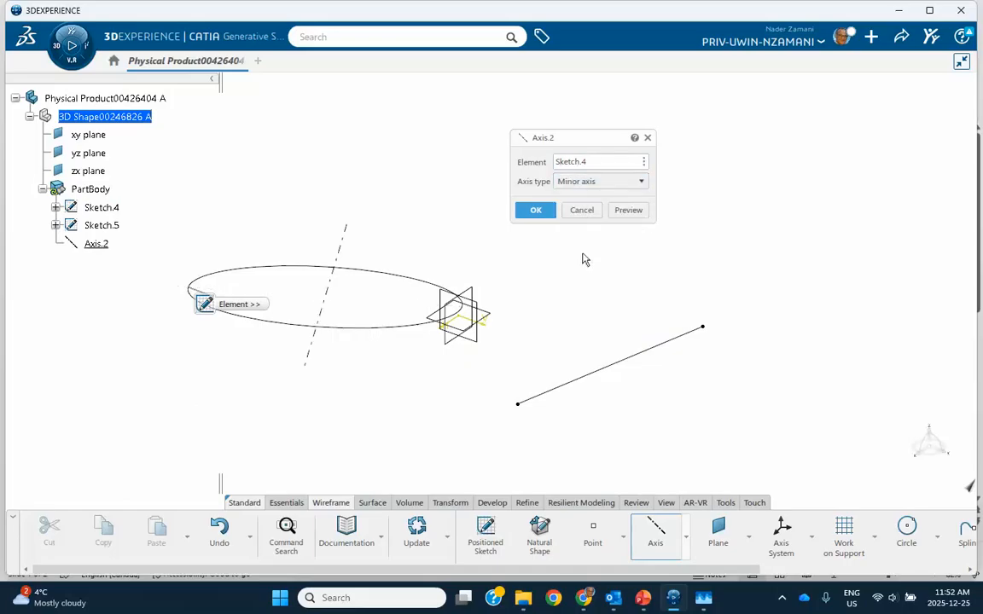
- Set the axis type to Normal to ellipse and create the axis
{"action": "left_click", "coordinate": [597, 181]}
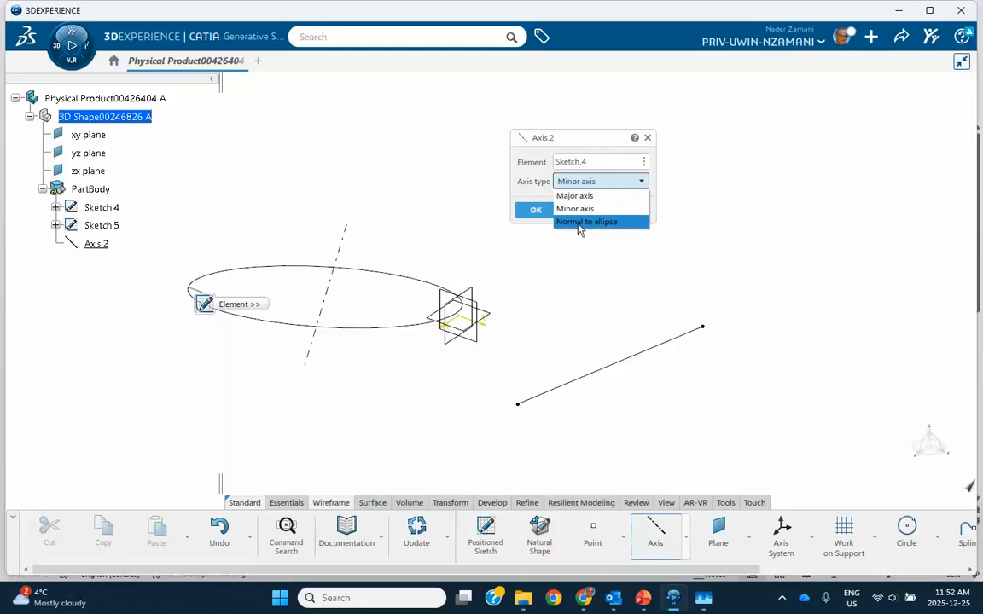
{"action": "left_click", "coordinate": [574, 222]}
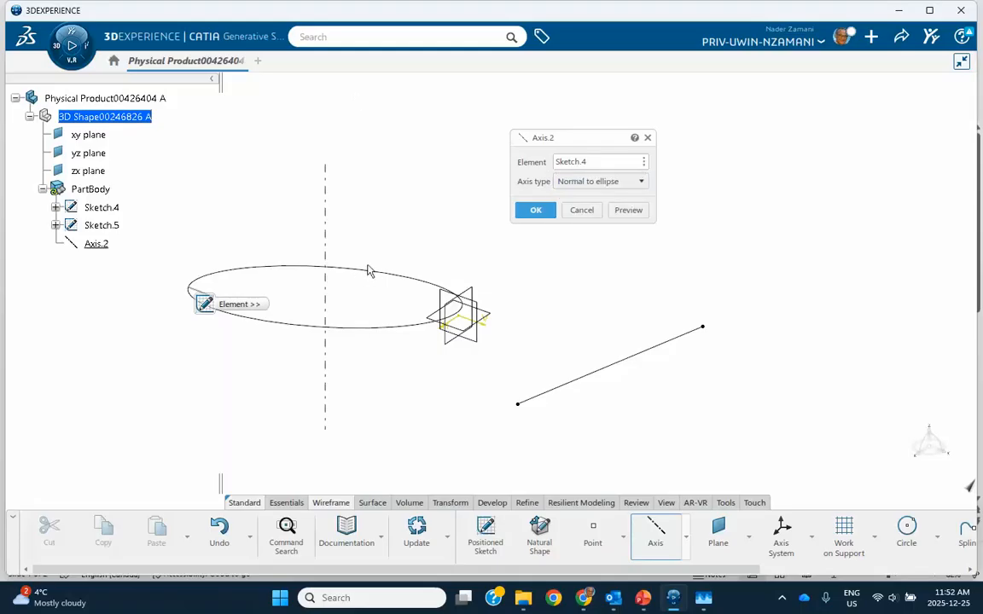
{"action": "left_click", "coordinate": [535, 211]}
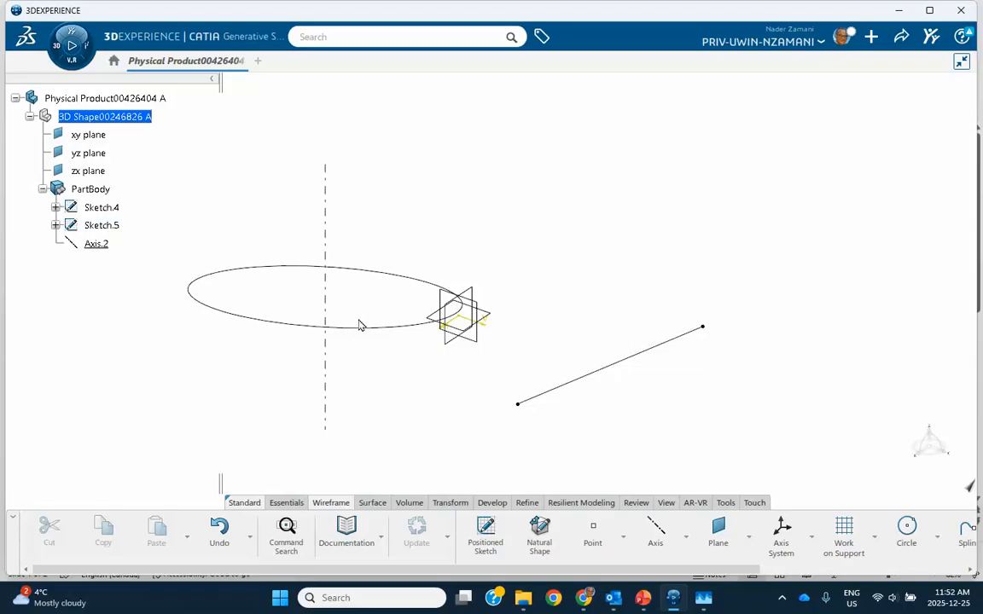
- Delete the line sketch and the ellipse's axis from PartBody
{"action": "right_click", "coordinate": [109, 227]}
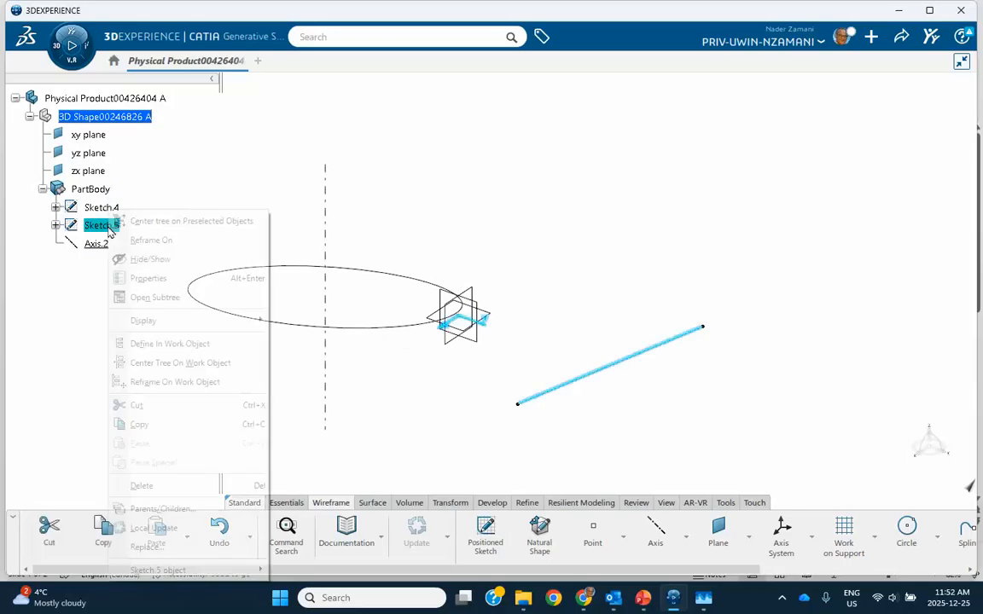
{"action": "left_click", "coordinate": [143, 485]}
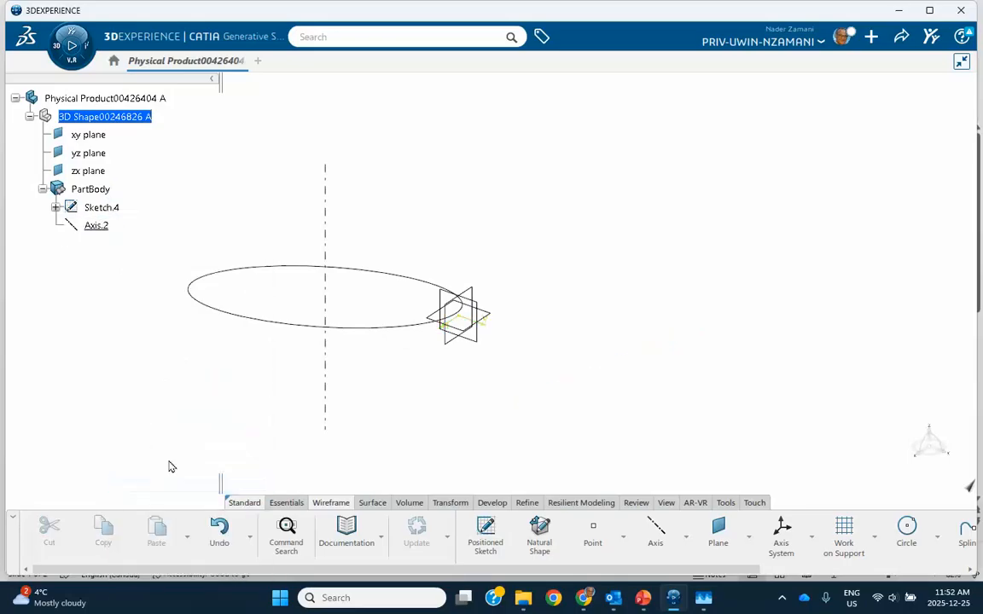
{"action": "right_click", "coordinate": [115, 225]}
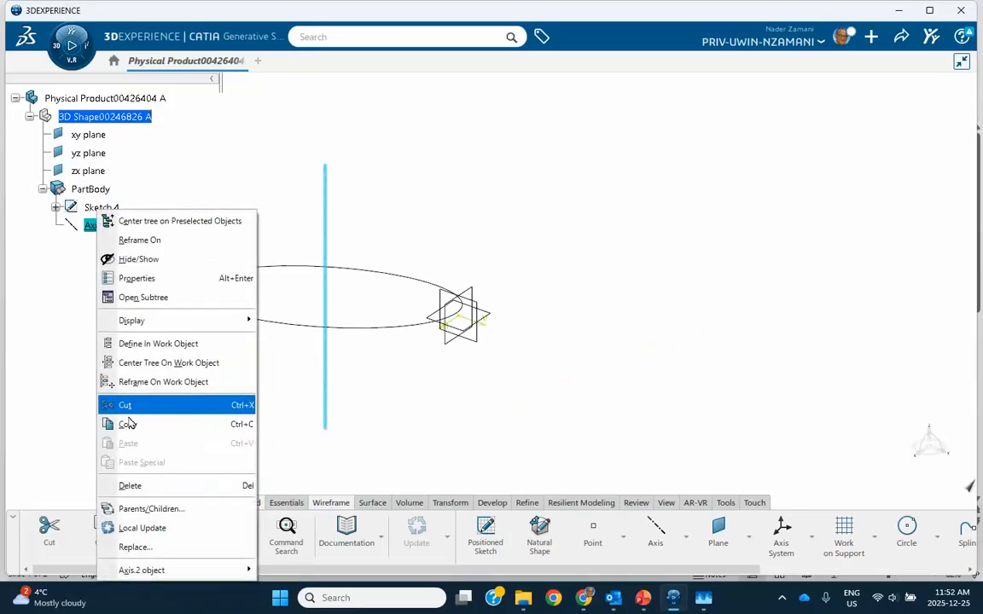
{"action": "left_click", "coordinate": [129, 484]}
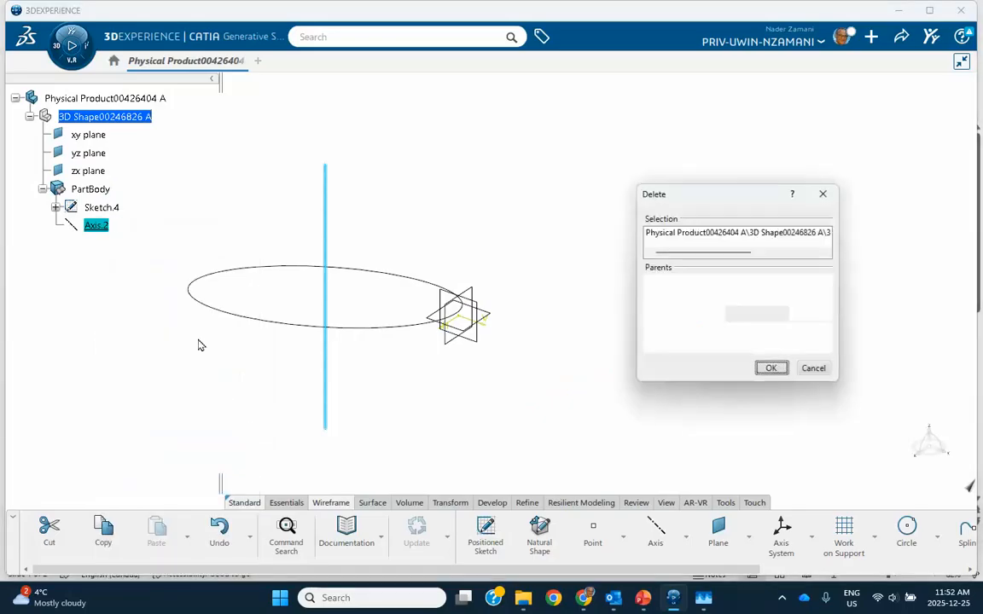
{"action": "left_click", "coordinate": [769, 369]}
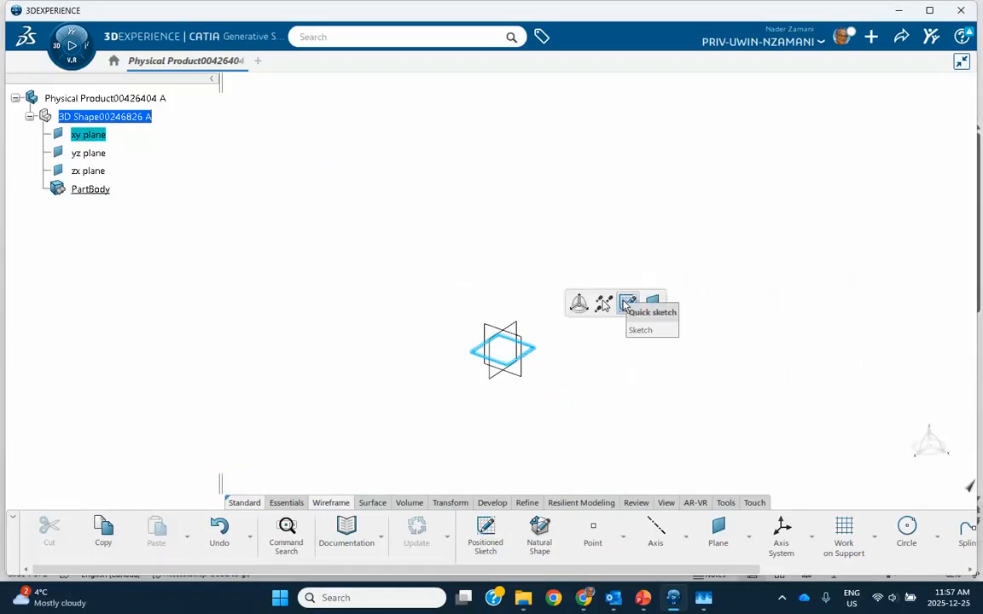
- Sketch a circle on the xy plane, on the negative V side of the origin
{"action": "left_click", "coordinate": [626, 304]}
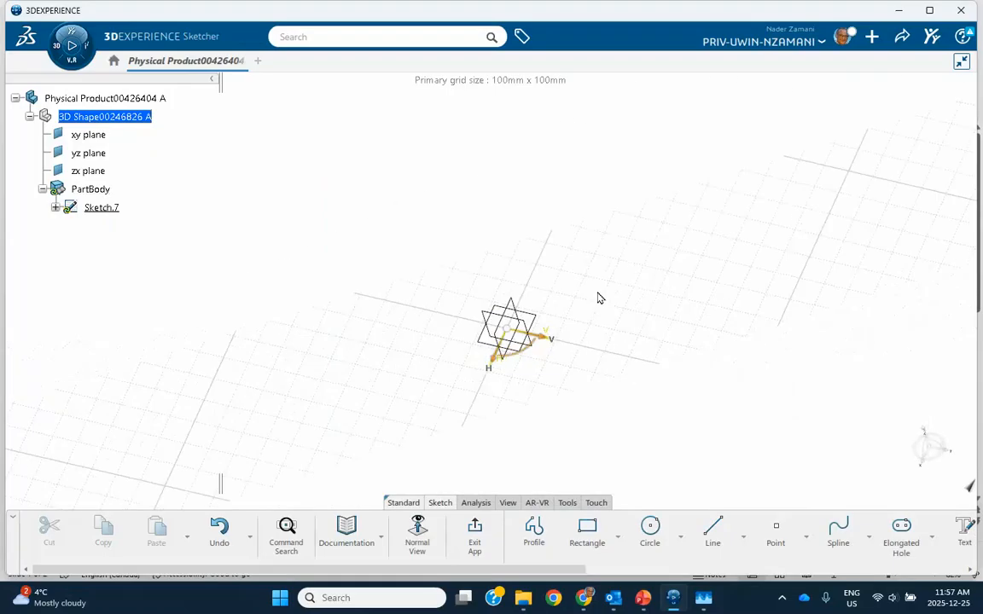
{"action": "left_click", "coordinate": [650, 530]}
{"action": "left_click", "coordinate": [297, 325]}
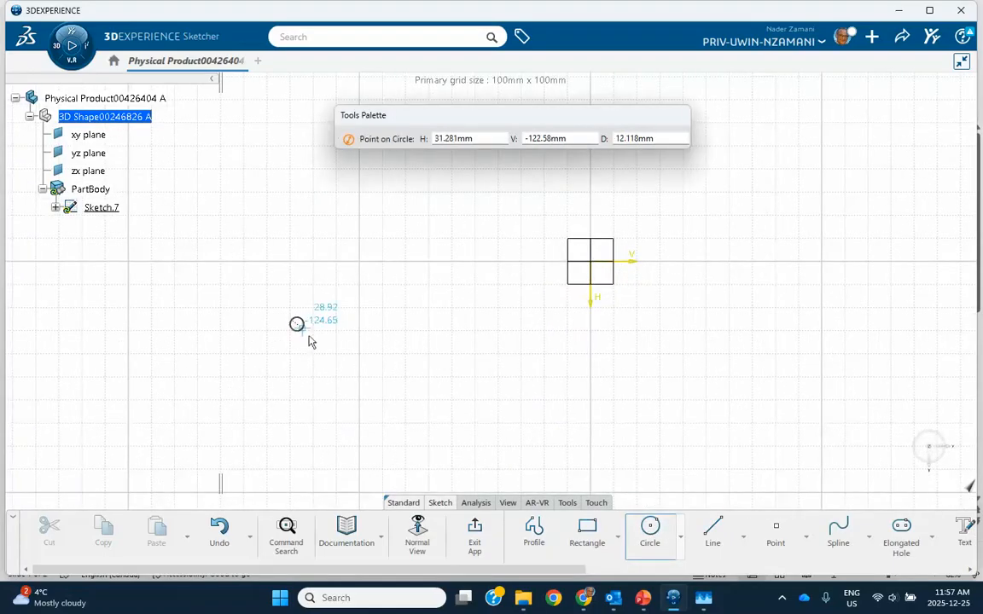
{"action": "left_click", "coordinate": [346, 360]}
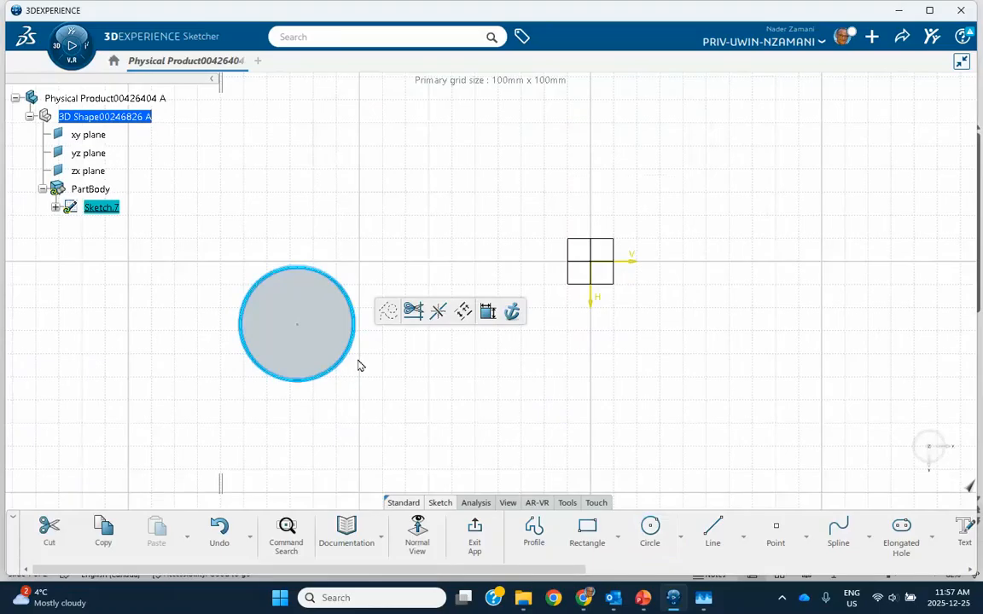
{"action": "left_click", "coordinate": [472, 536]}
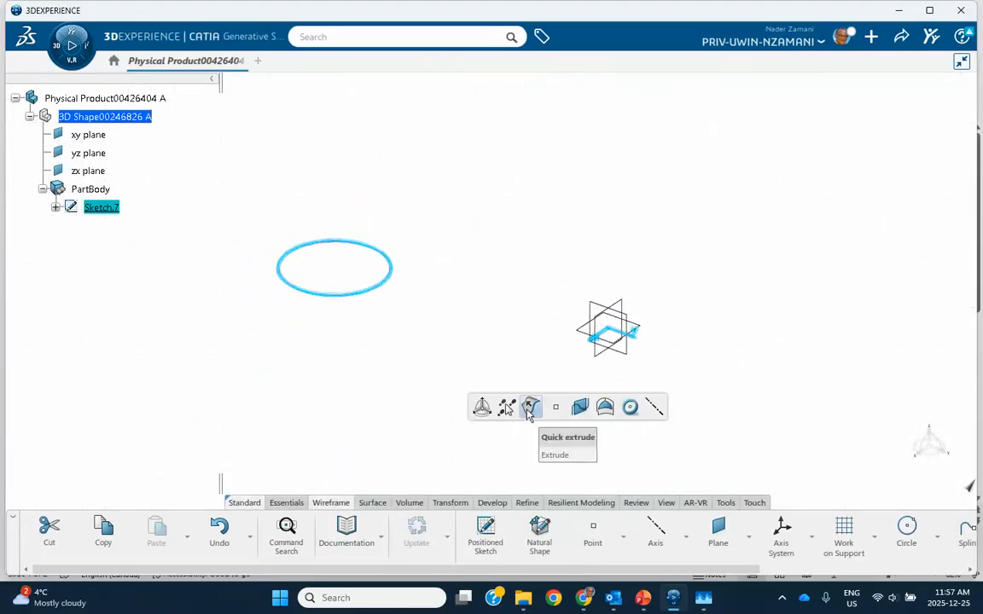
- Extrude the circle sketch into a cylindrical surface and create the revolution axis of that surface
{"action": "left_click", "coordinate": [530, 406]}
{"action": "left_click", "coordinate": [504, 339]}
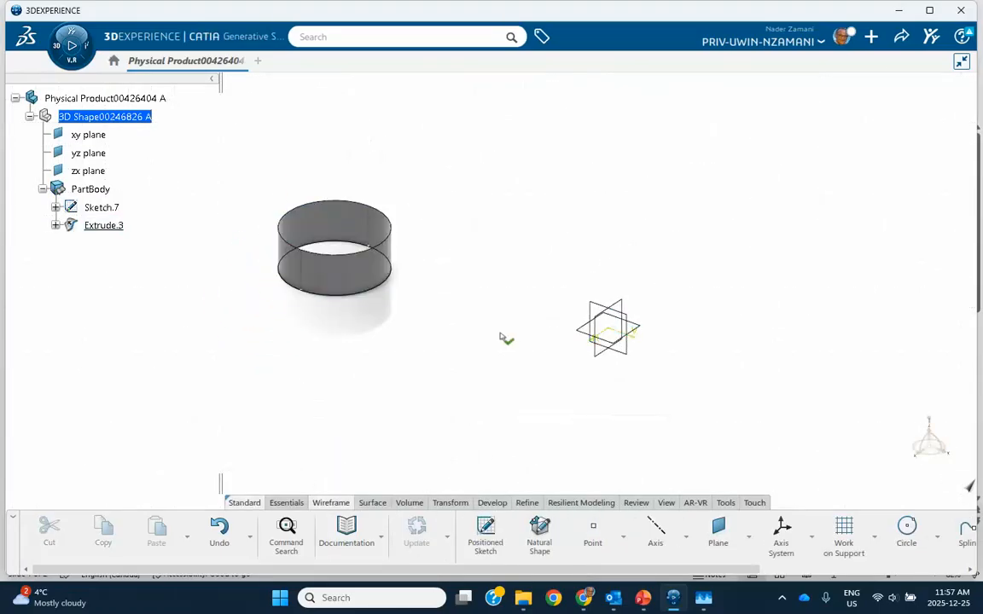
{"action": "left_click", "coordinate": [655, 528]}
{"action": "left_click", "coordinate": [388, 275]}
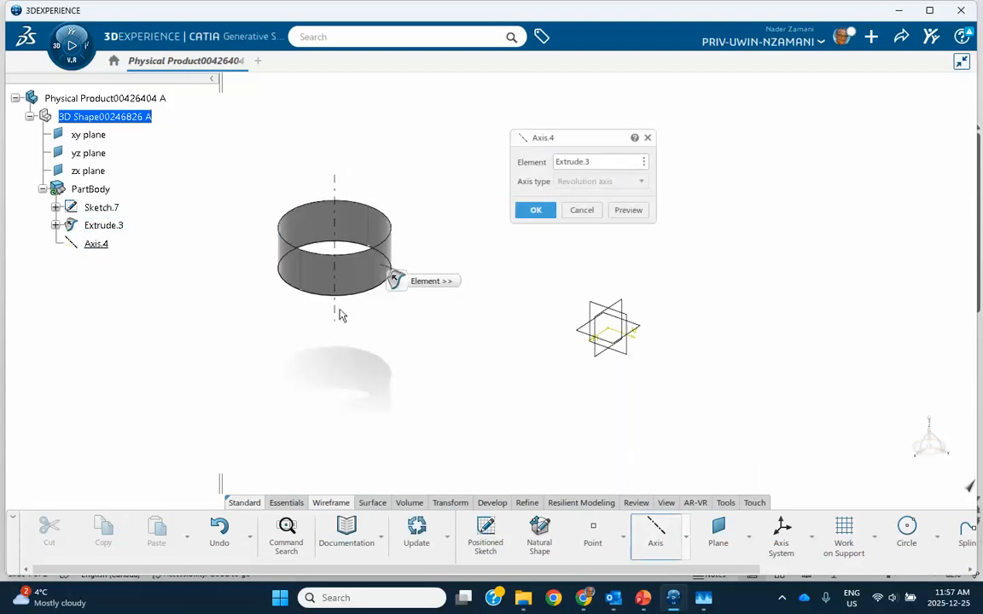
{"action": "left_click", "coordinate": [535, 210]}
- Sketch an inclined ellipse on the xy plane, on the opposite side of the origin from the cylindrical surface
{"action": "middle_click_drag", "start_coordinate": [443, 329], "coordinate": [372, 280]}
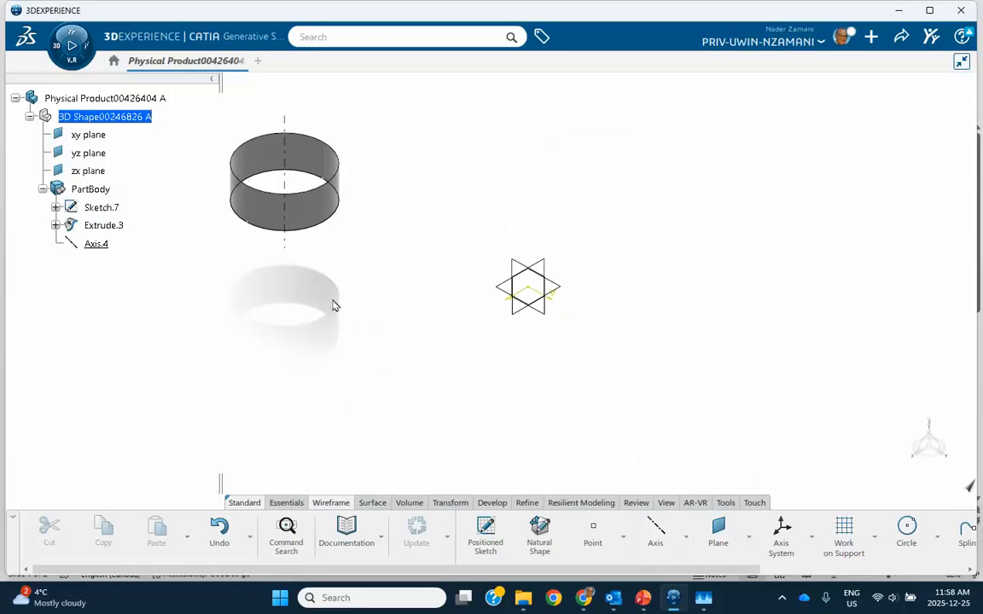
{"action": "left_click", "coordinate": [563, 291]}
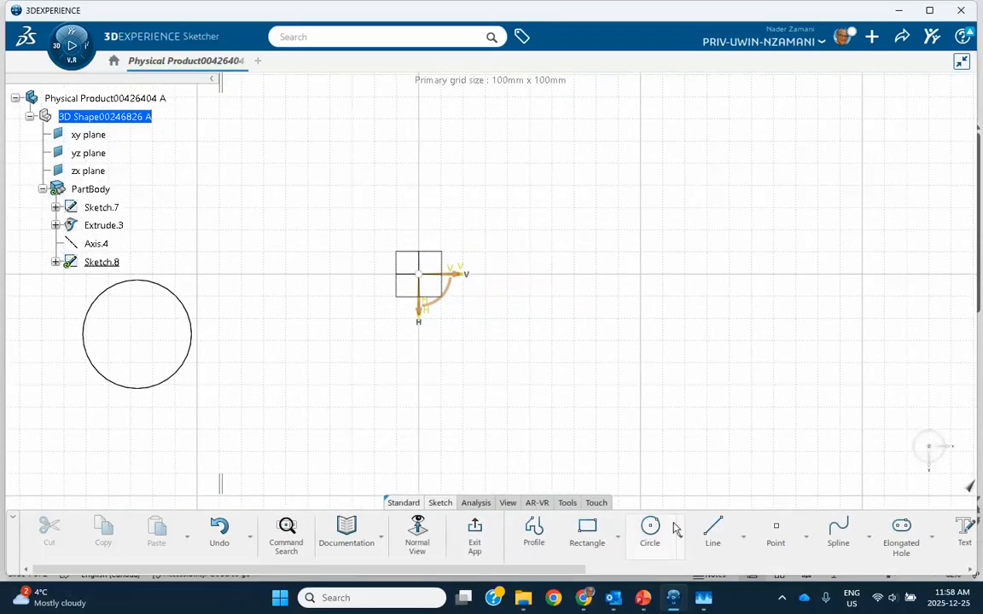
{"action": "left_click", "coordinate": [682, 536]}
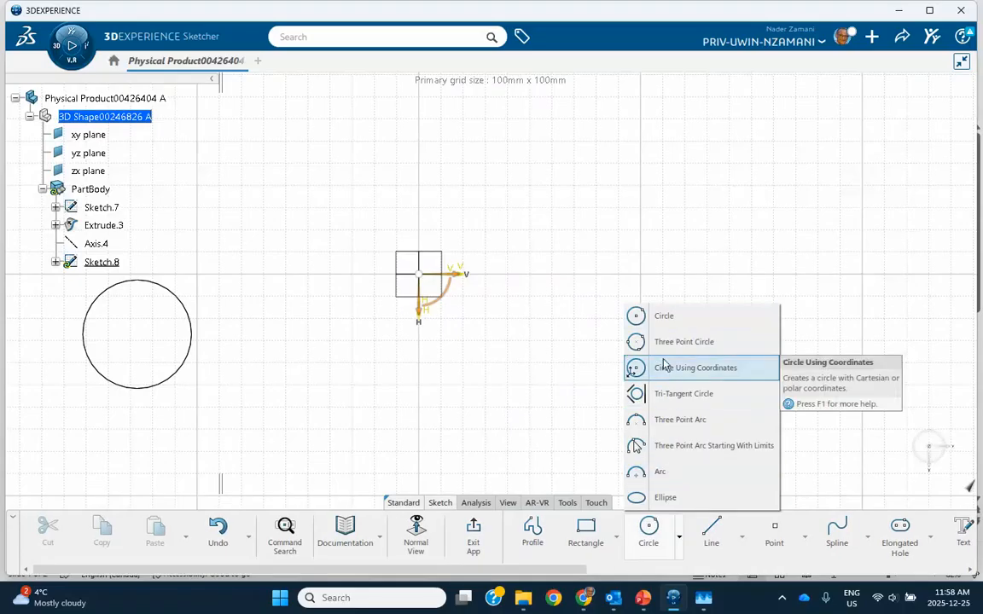
{"action": "left_click", "coordinate": [663, 499]}
{"action": "left_click", "coordinate": [592, 349]}
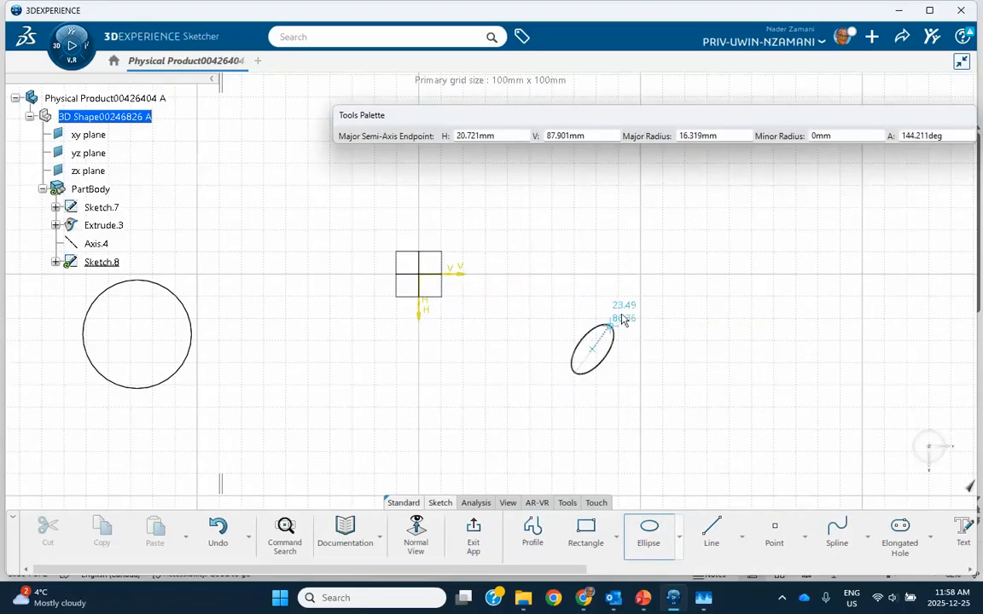
{"action": "left_click", "coordinate": [685, 253]}
{"action": "left_click", "coordinate": [696, 249]}
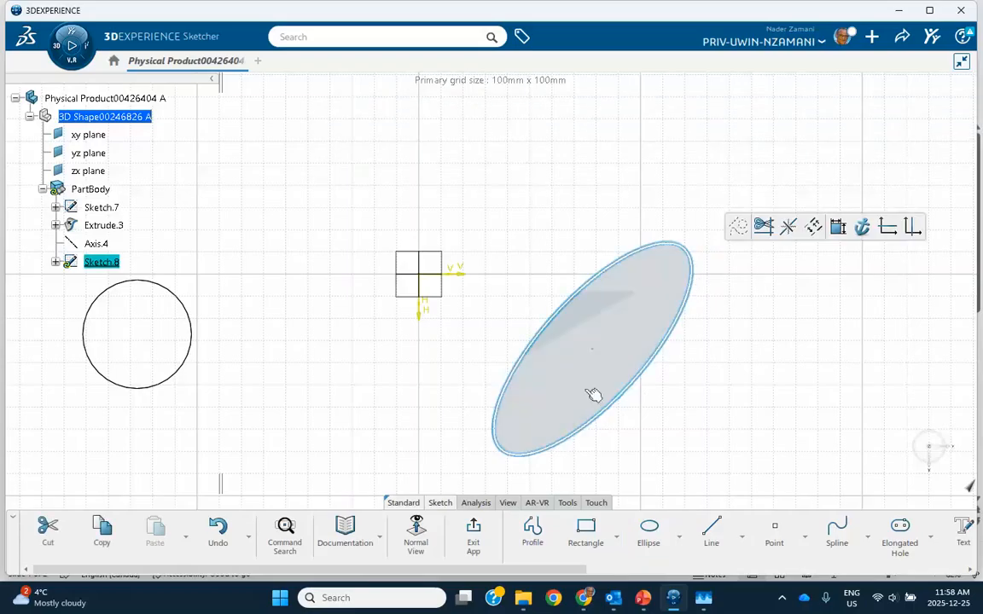
- Finish the ellipse sketch and extrude it into an elliptical surface
{"action": "left_click", "coordinate": [469, 539]}
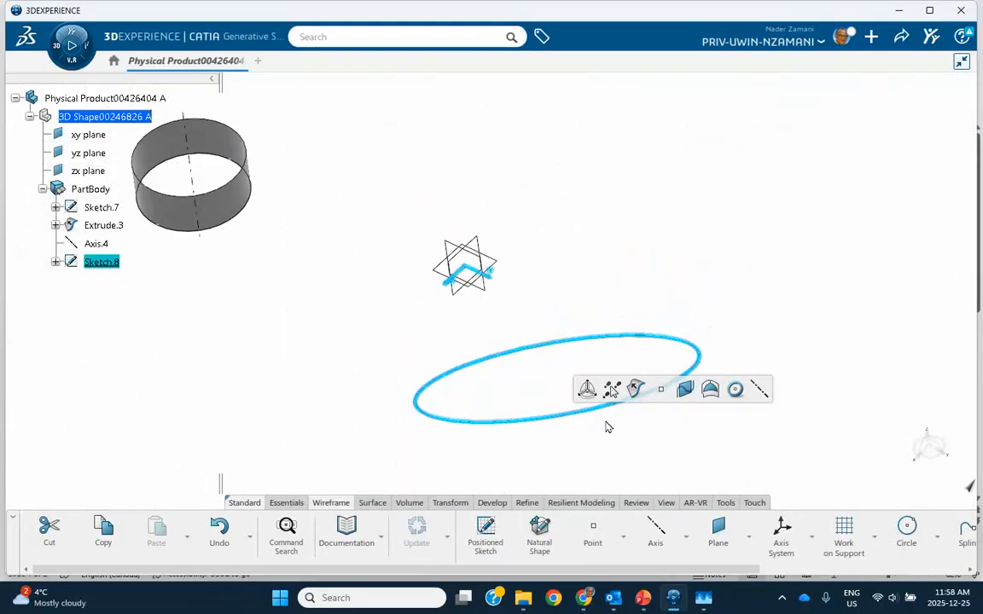
{"action": "left_click", "coordinate": [586, 389]}
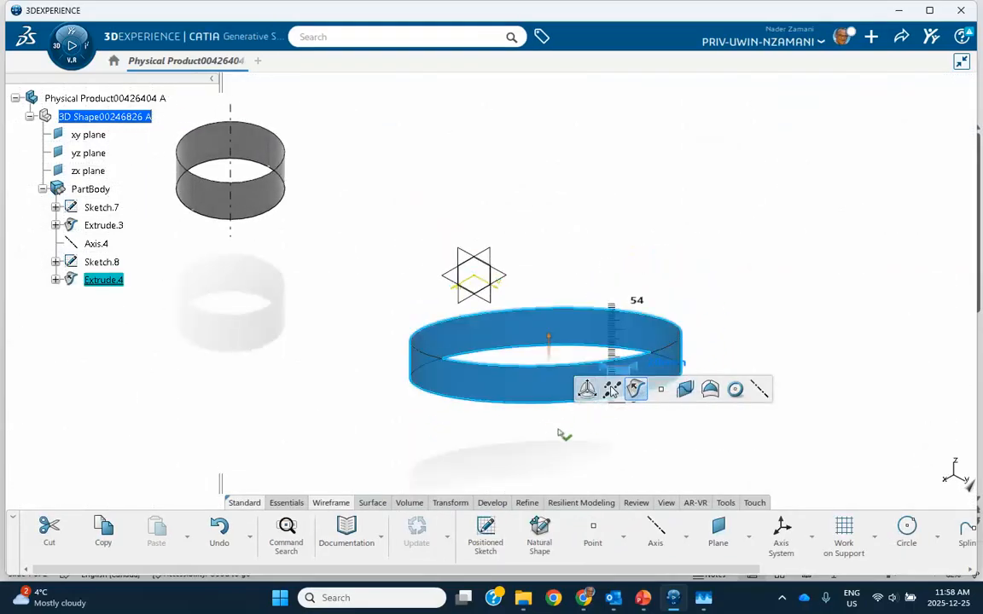
{"action": "left_click", "coordinate": [582, 449]}
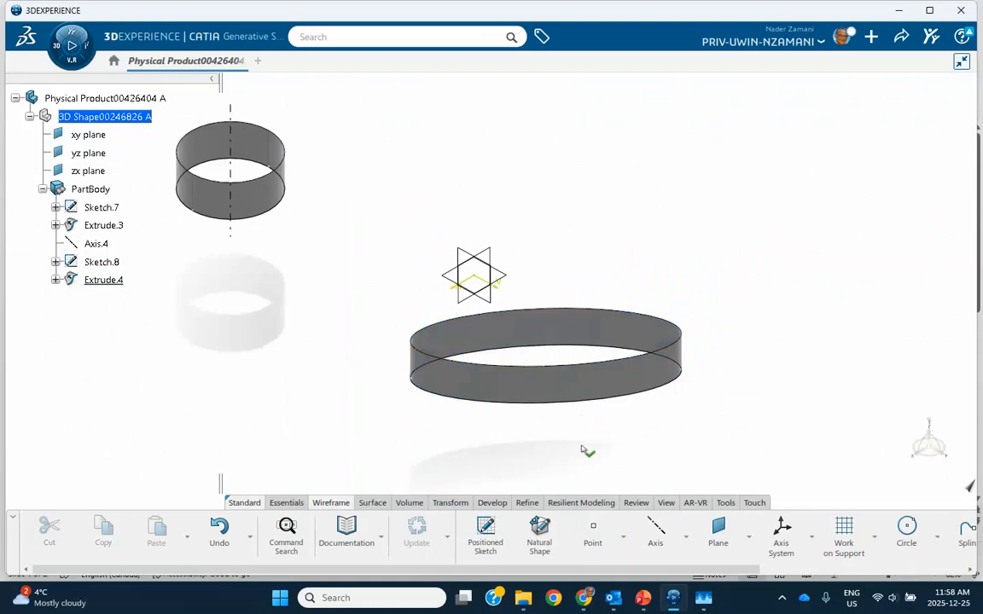
- Try to create an axis for the extruded elliptical surface
{"action": "left_click", "coordinate": [655, 532]}
{"action": "left_click", "coordinate": [591, 390]}
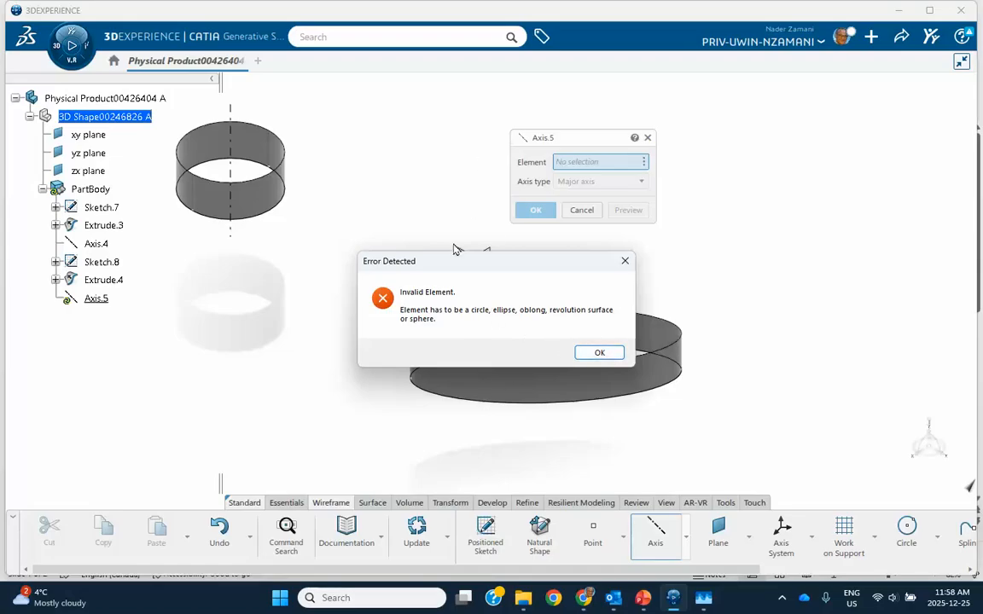
{"action": "left_click", "coordinate": [602, 357]}
{"action": "left_click", "coordinate": [583, 211]}
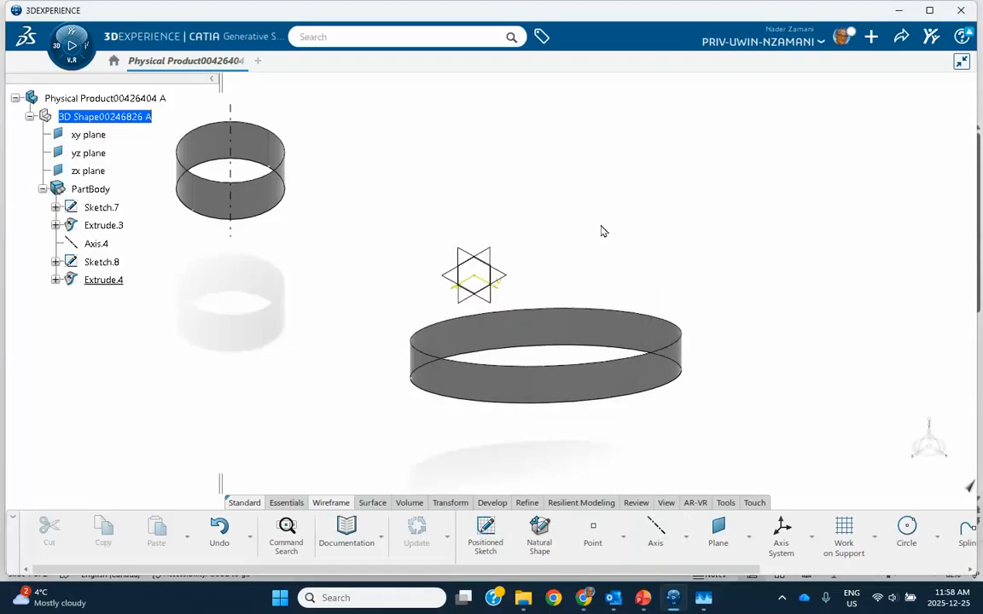
- Create a complete sphere surface with a 20 mm radius, centered on a new coordinate point at 0, 0, 0 mm
{"action": "middle_click_drag", "start_coordinate": [710, 241], "coordinate": [514, 239]}
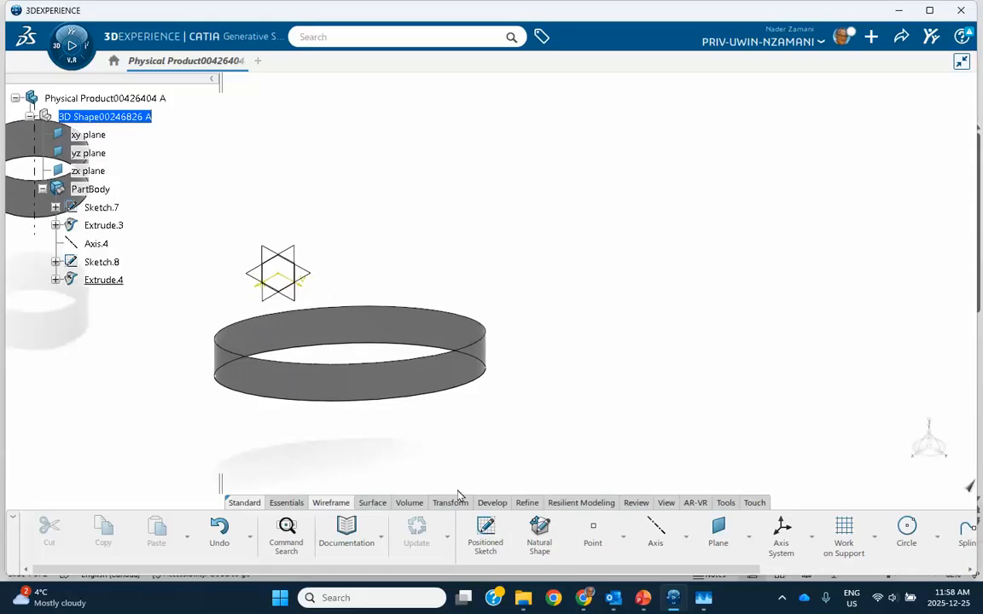
{"action": "left_click", "coordinate": [373, 503]}
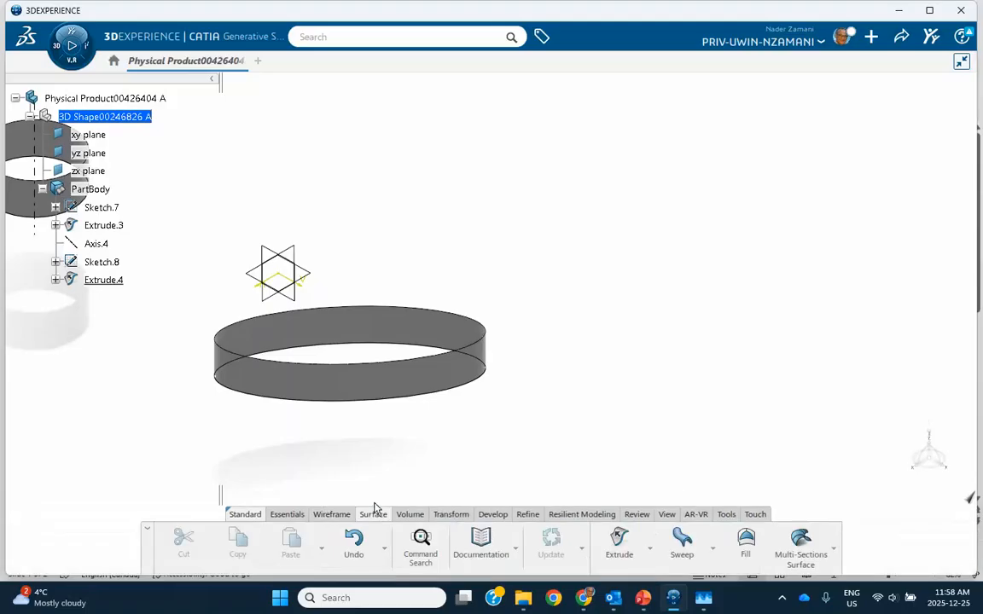
{"action": "left_click", "coordinate": [649, 549]}
{"action": "left_click", "coordinate": [635, 483]}
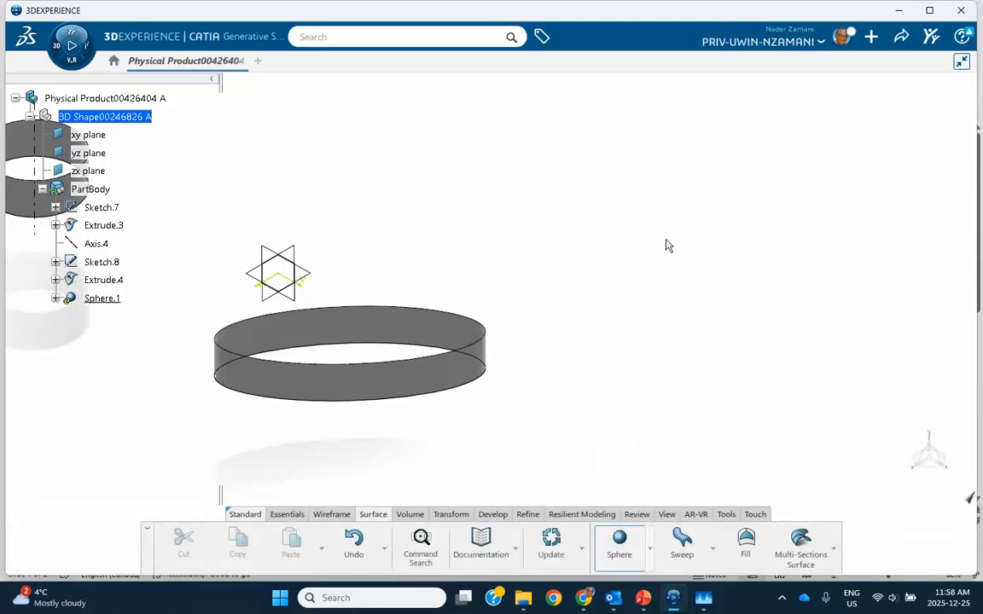
{"action": "left_click_drag", "start_coordinate": [851, 298], "coordinate": [768, 203]}
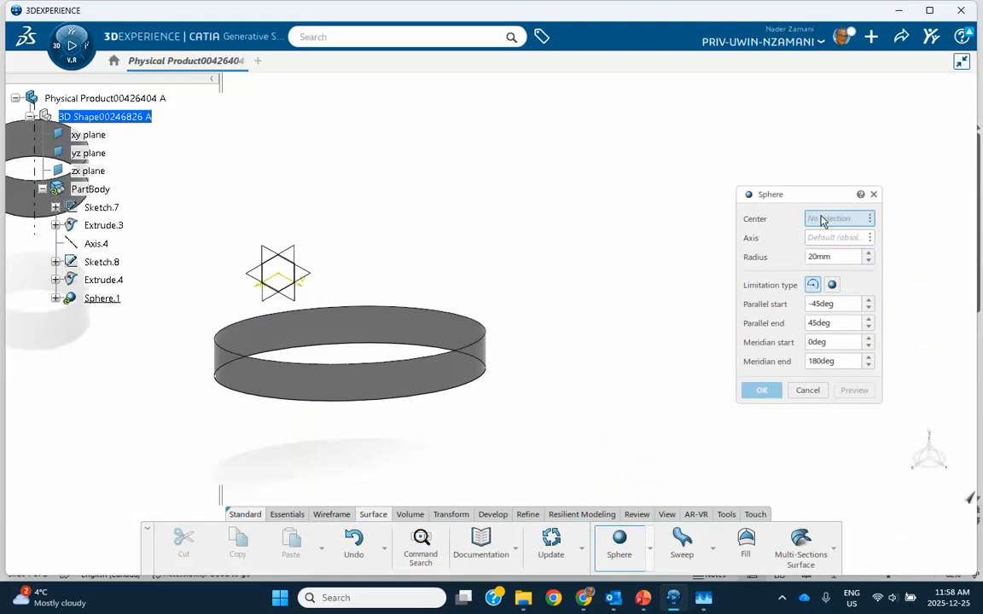
{"action": "right_click", "coordinate": [822, 224]}
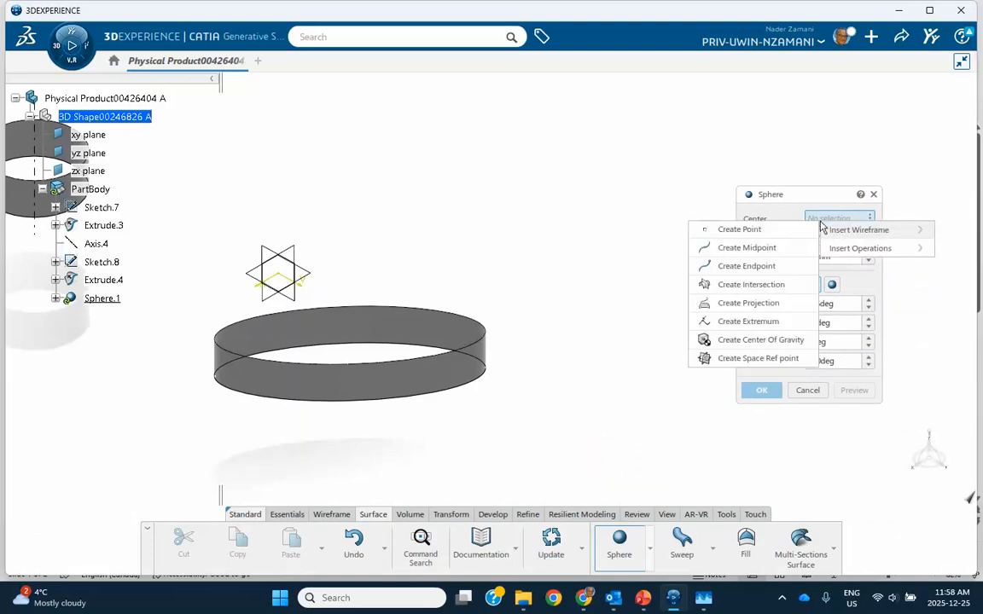
{"action": "left_click", "coordinate": [739, 230]}
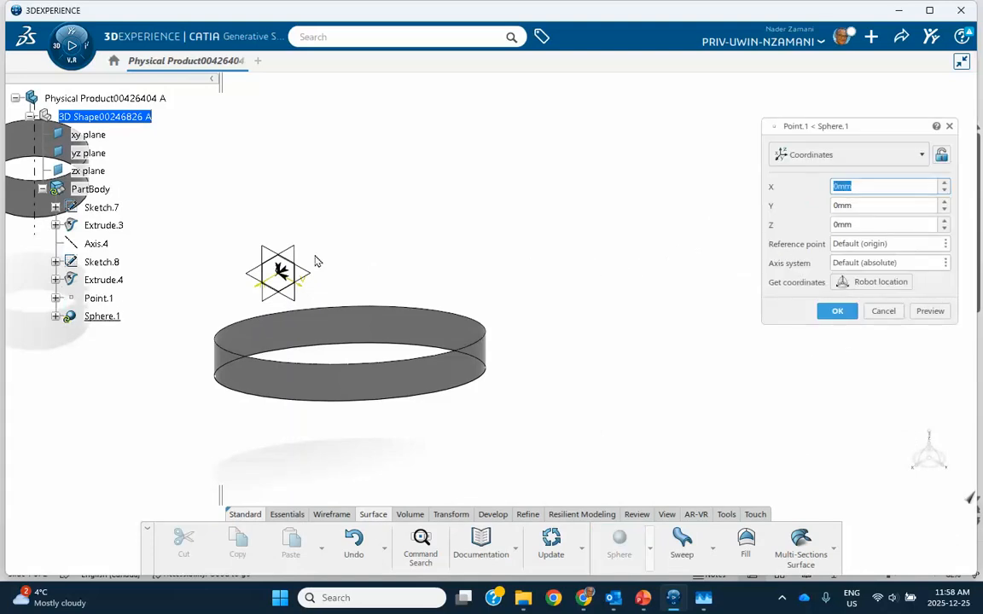
{"action": "left_click", "coordinate": [835, 310]}
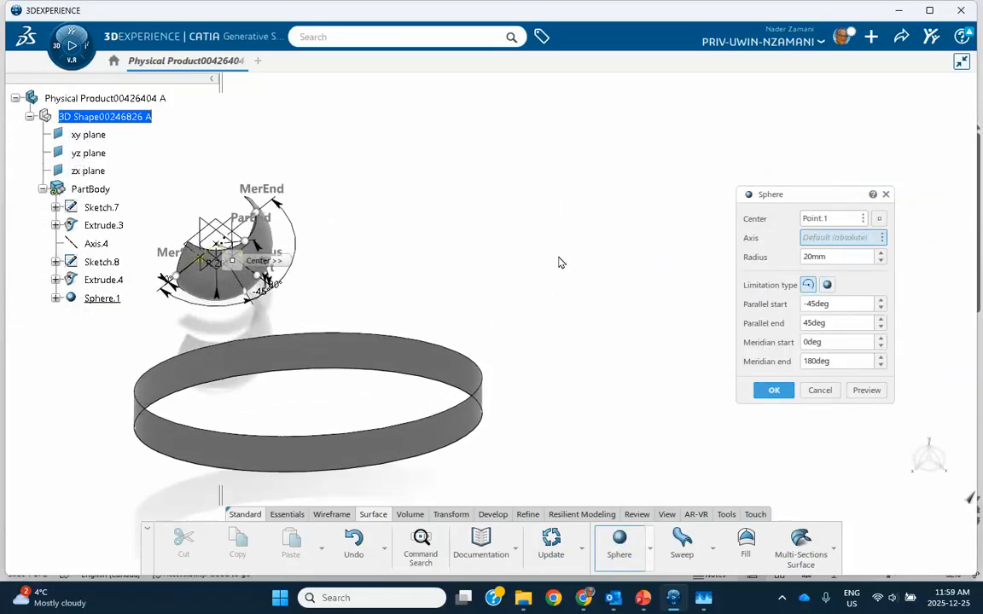
{"action": "left_click", "coordinate": [827, 285]}
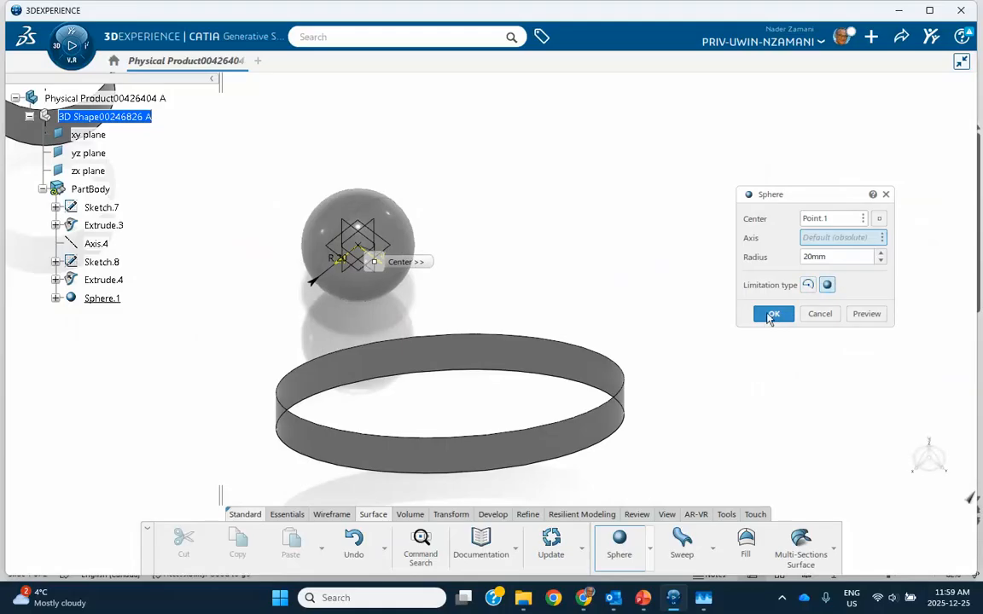
{"action": "left_click", "coordinate": [772, 314]}
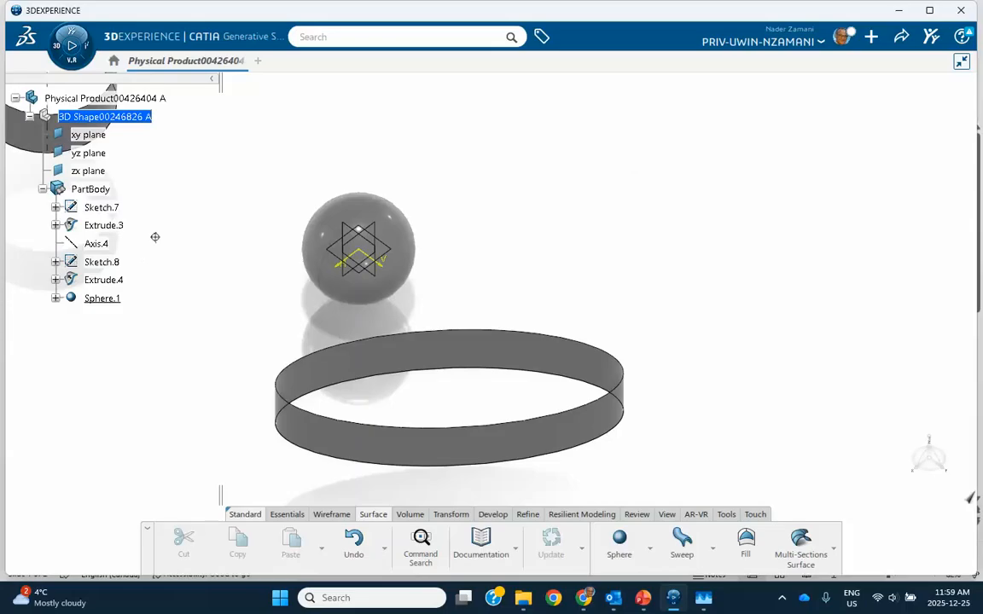
- Sketch an inclined line on the yz plane, on the positive H side beyond the elliptical surface
{"action": "middle_click_drag", "start_coordinate": [154, 234], "coordinate": [158, 357]}
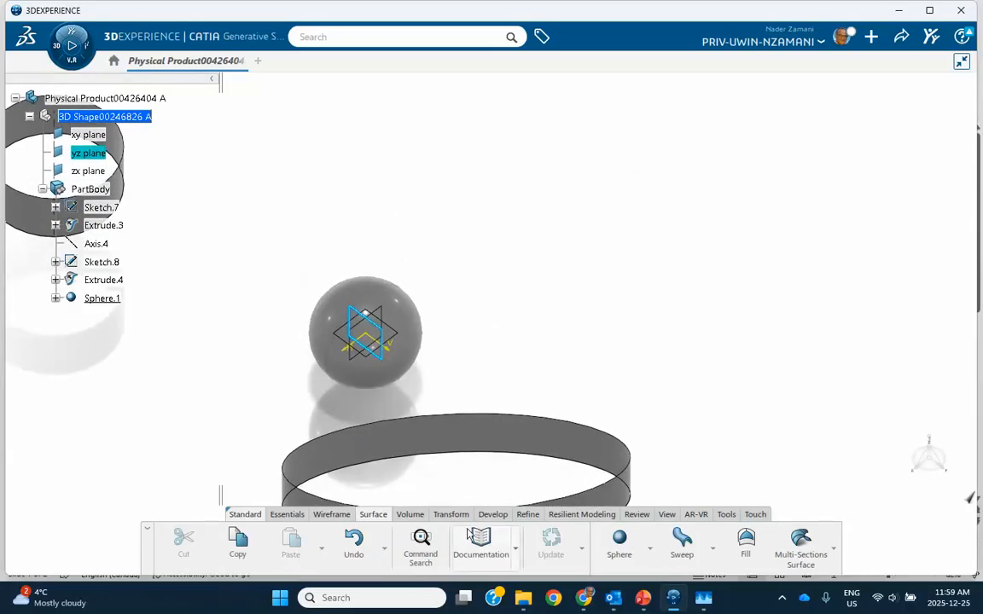
{"action": "left_click", "coordinate": [288, 517]}
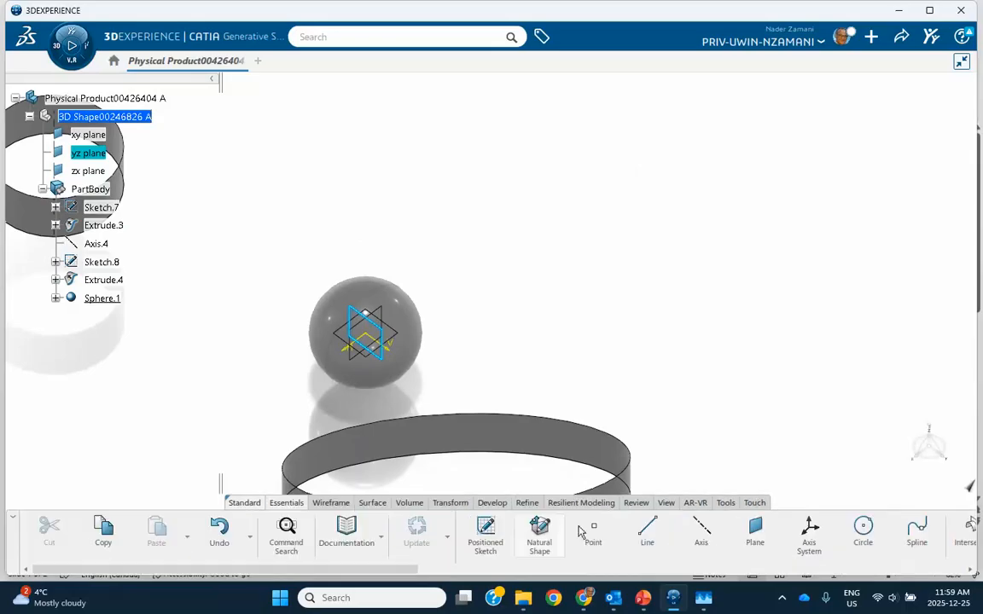
{"action": "left_click", "coordinate": [486, 535]}
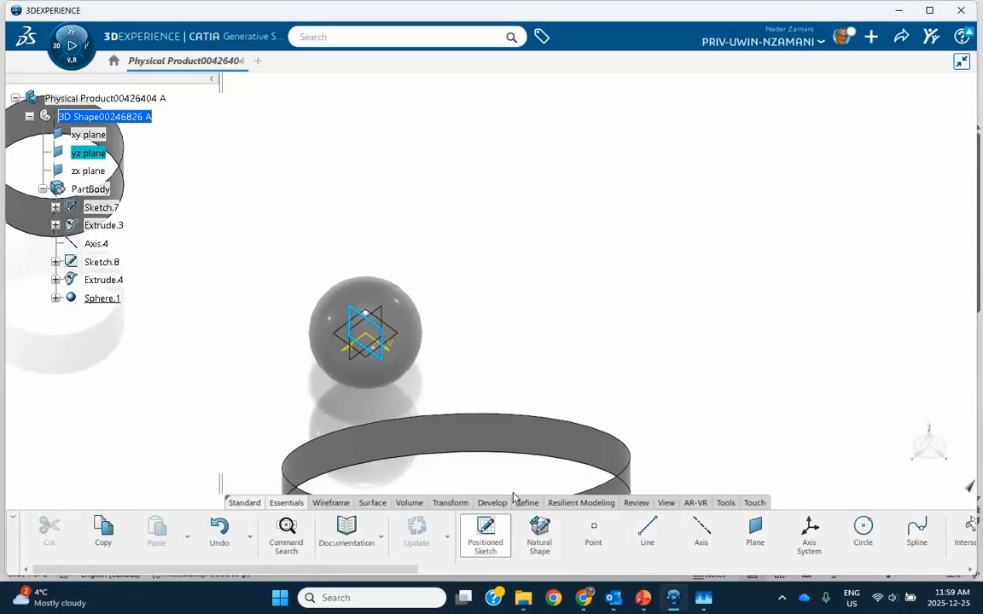
{"action": "left_click", "coordinate": [712, 530]}
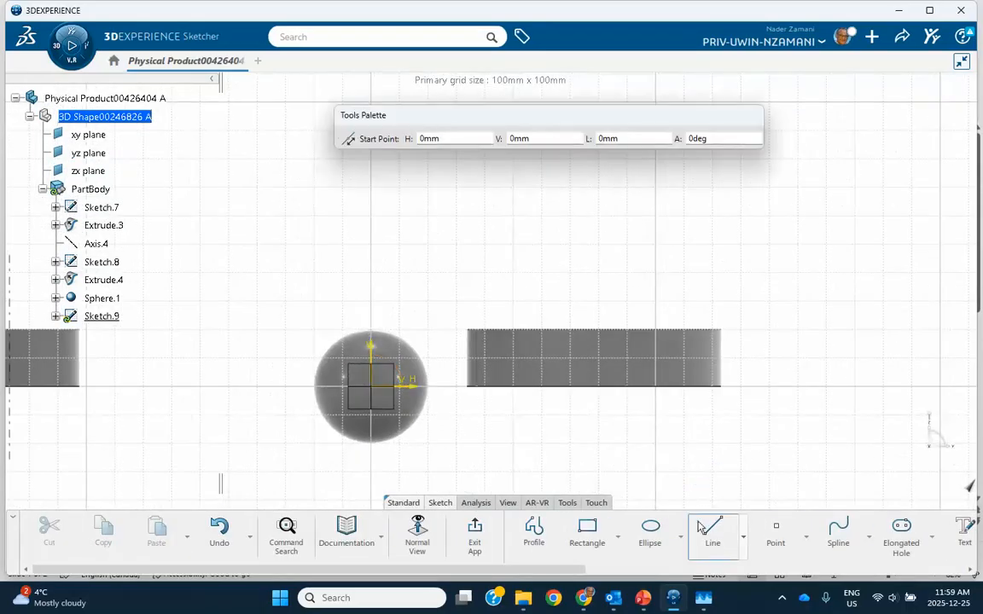
{"action": "left_click", "coordinate": [719, 465]}
{"action": "left_click", "coordinate": [870, 220]}
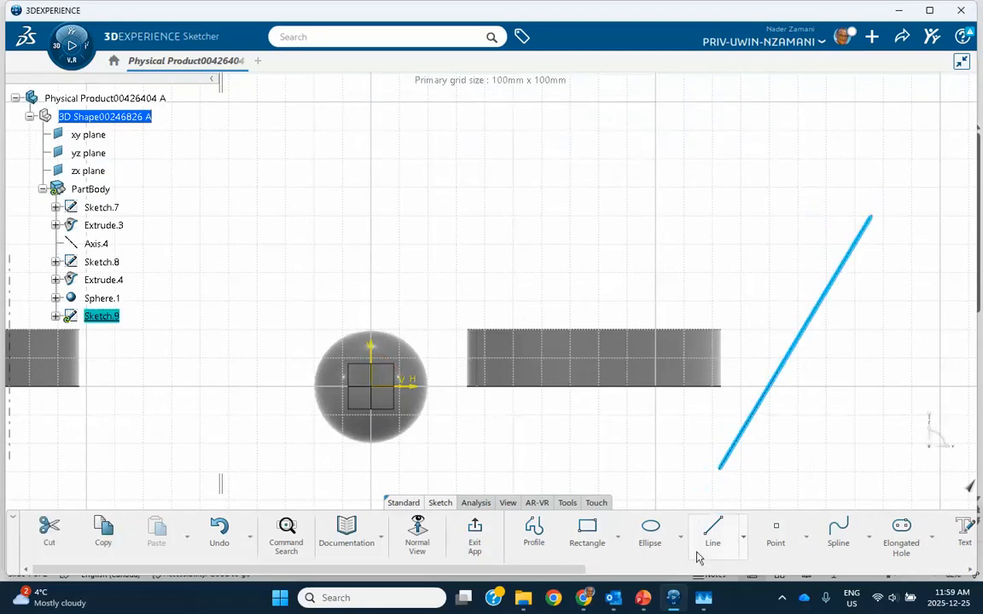
{"action": "left_click", "coordinate": [476, 530]}
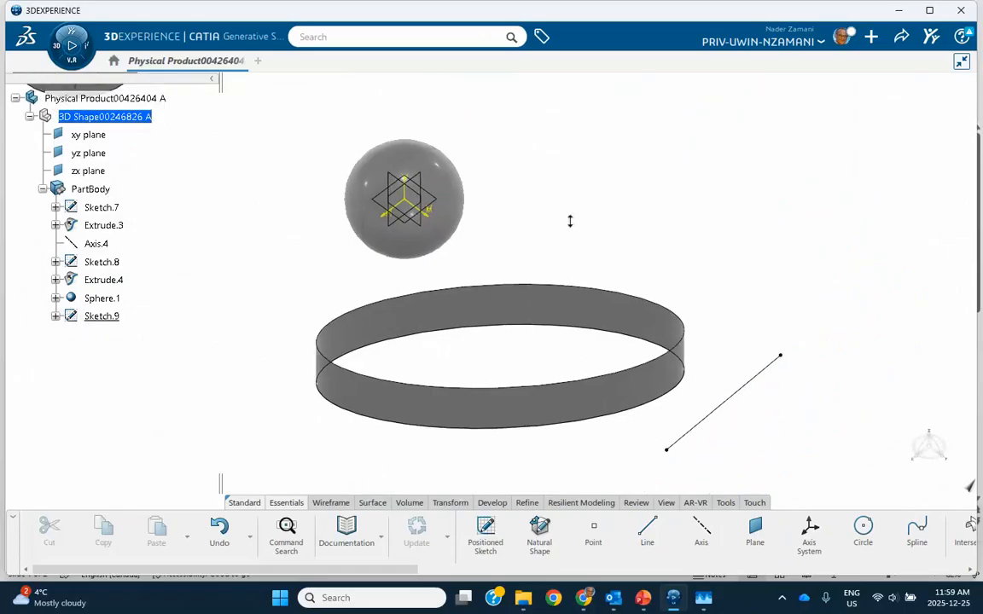
- Create an axis for the sphere, using the inclined line sketch as its direction
{"action": "left_click", "coordinate": [701, 530]}
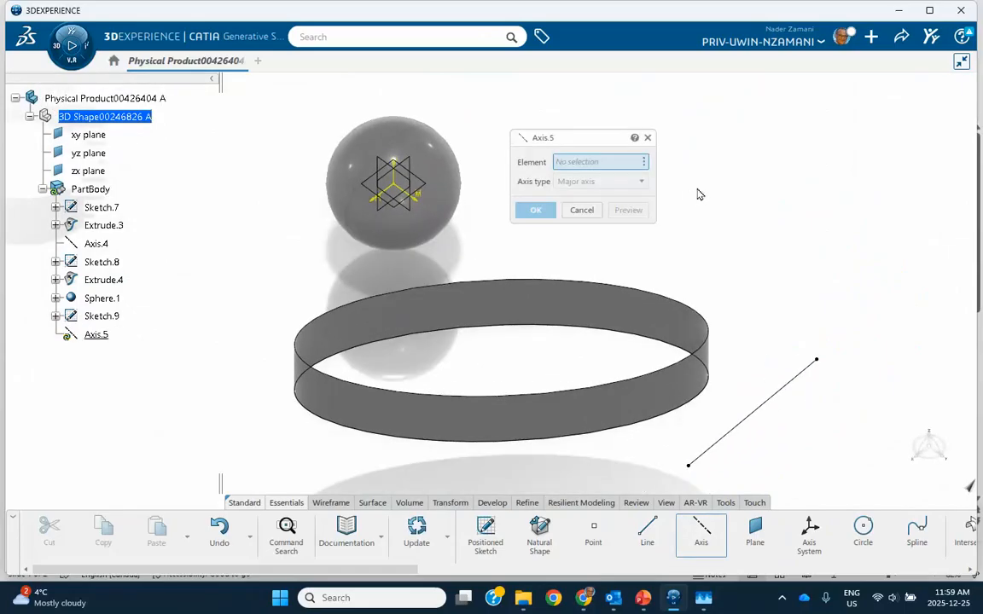
{"action": "left_click", "coordinate": [436, 155]}
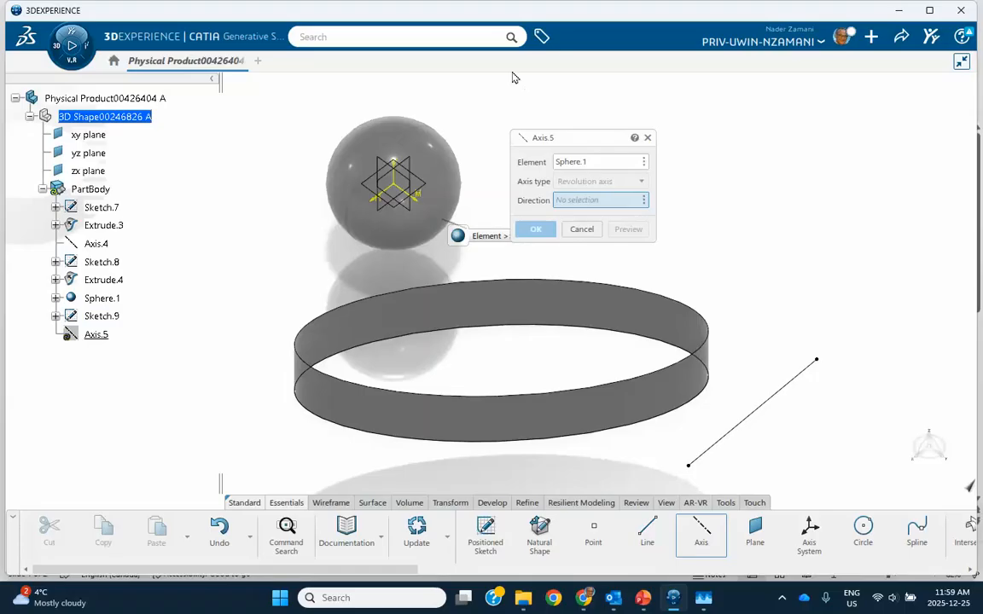
{"action": "left_click", "coordinate": [764, 402]}
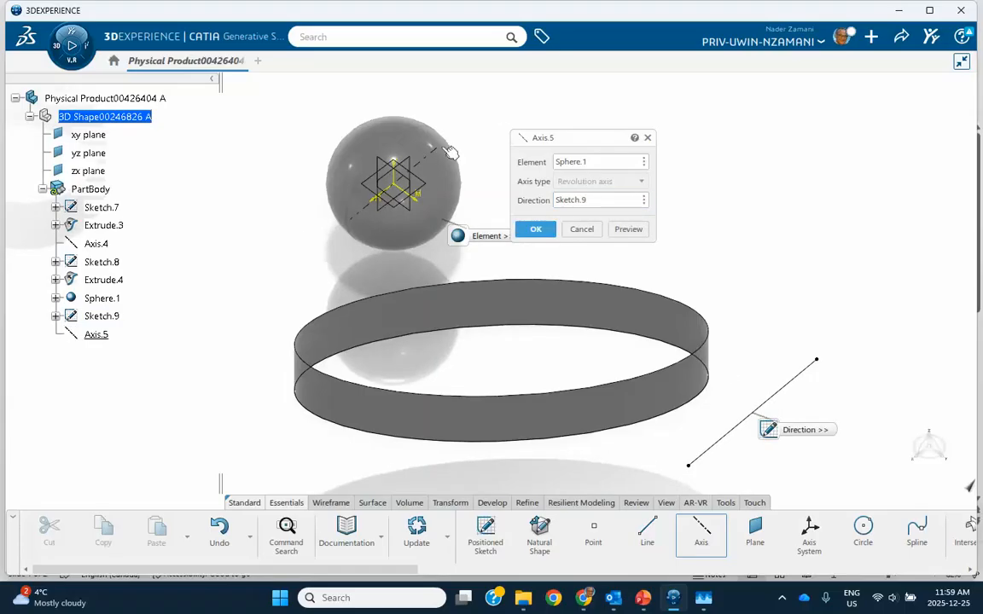
{"action": "left_click", "coordinate": [534, 229]}
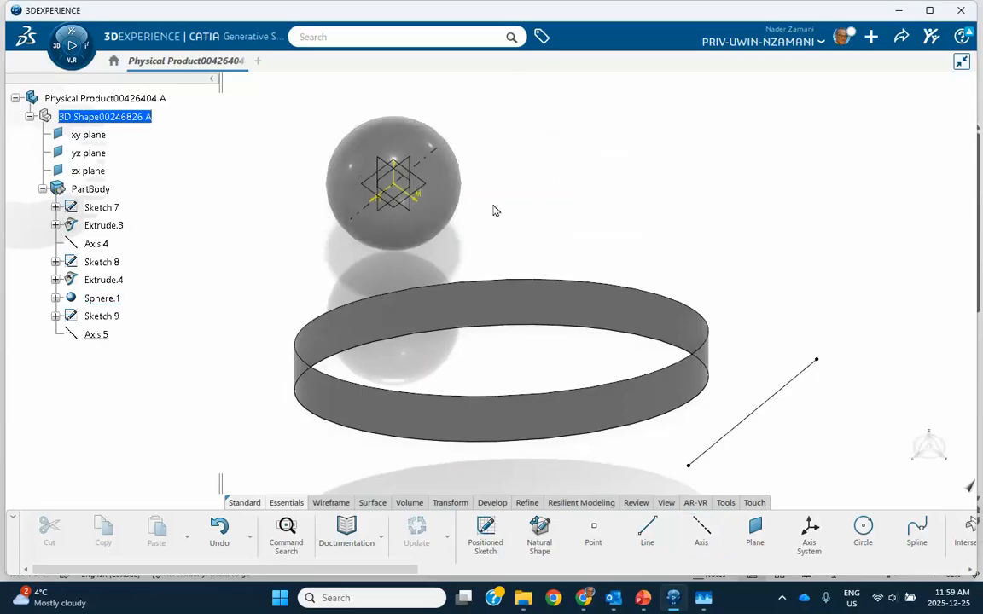
{"action": "middle_click_drag", "start_coordinate": [516, 199], "coordinate": [550, 200]}
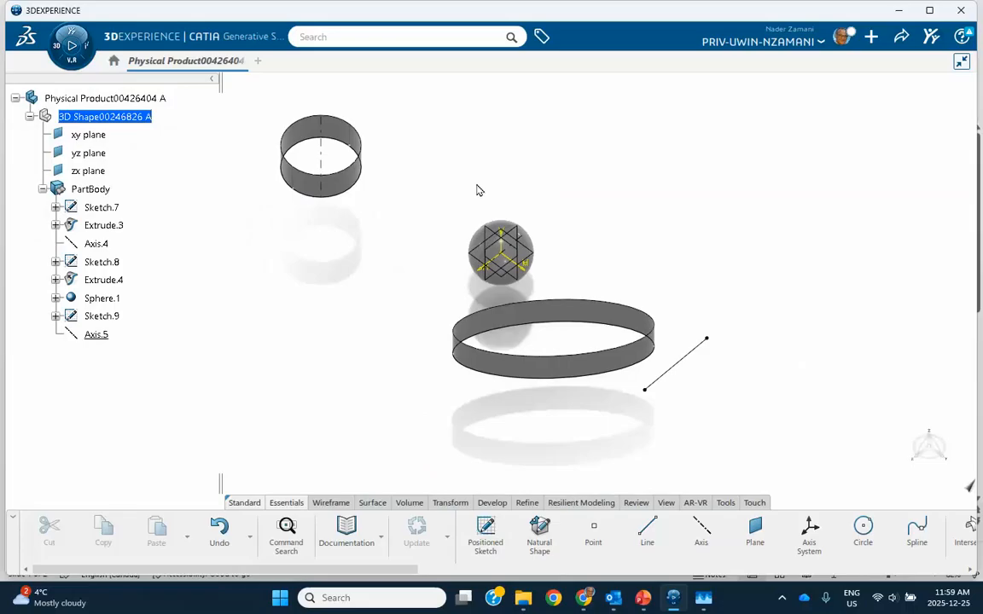